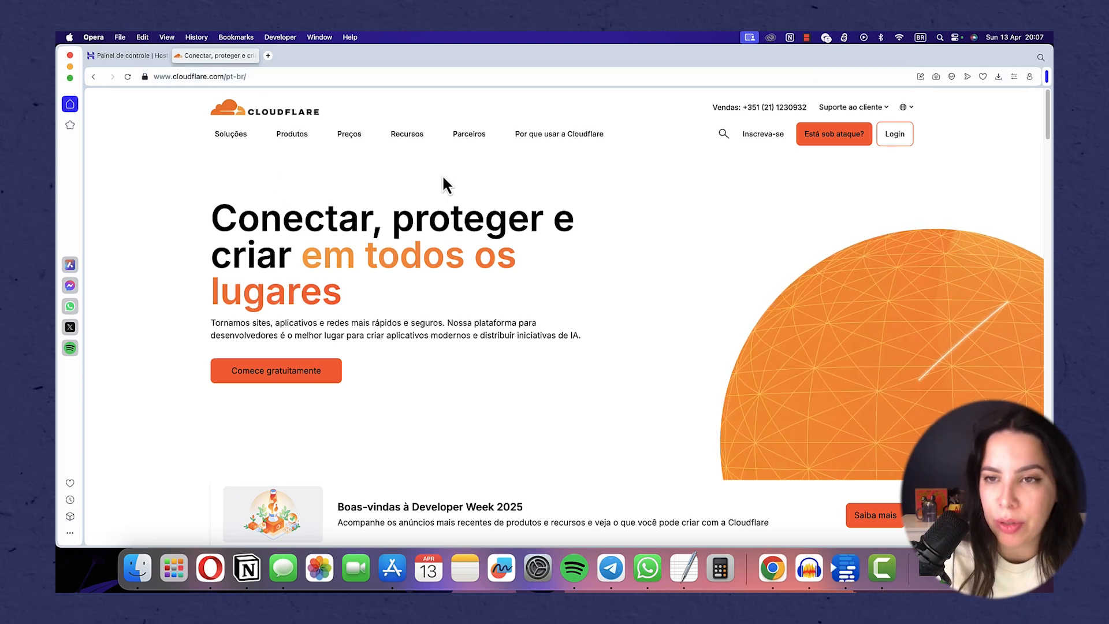
Open Cloudflare's plan sign-up and choose to add a site under the Gratuito plan.
left_click(764, 134)
scroll(522, 235, "down", 2)
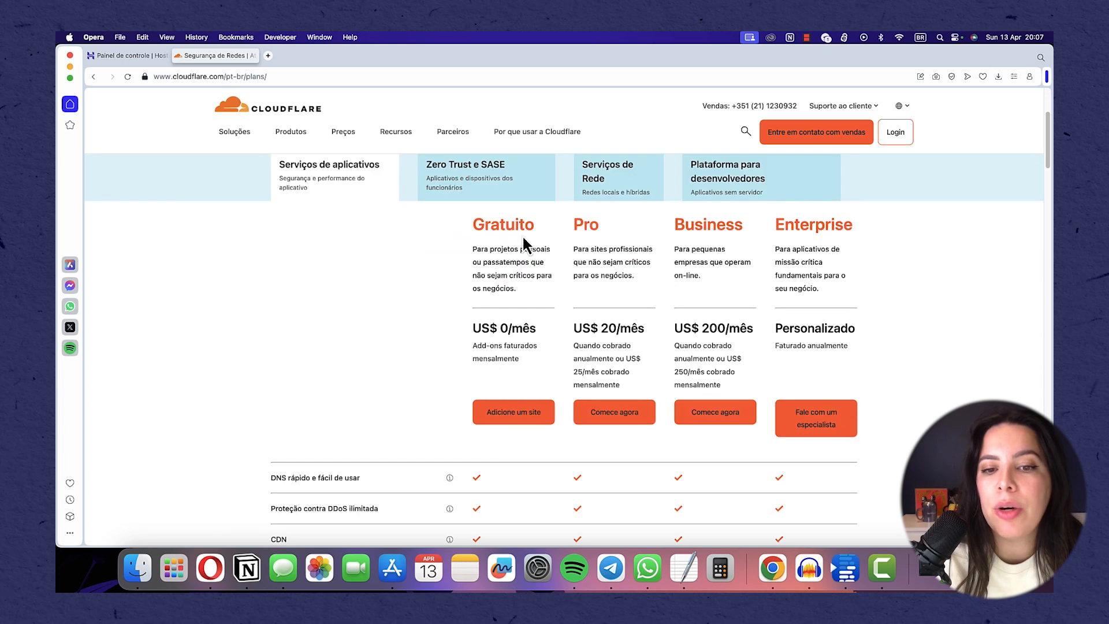
scroll(554, 272, "down", 2)
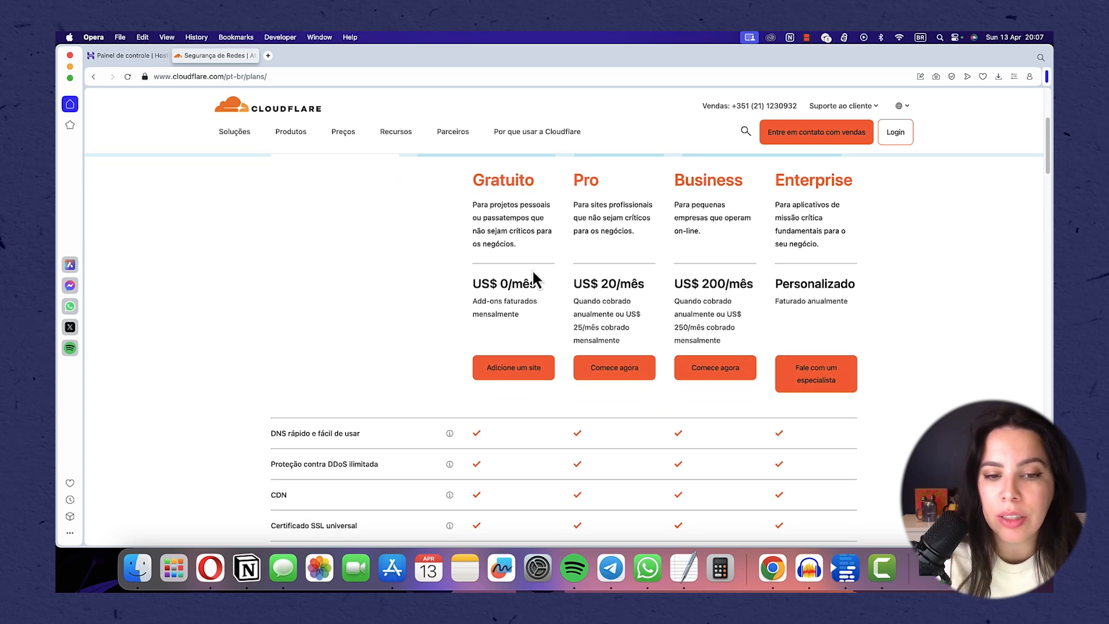
left_click(494, 380)
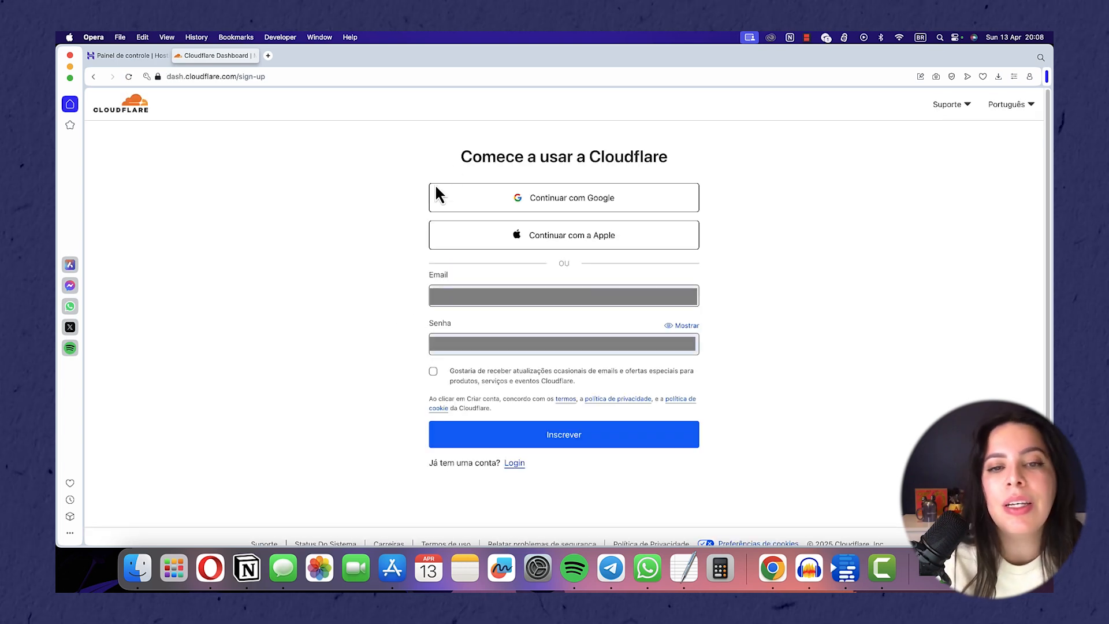
Submit the Cloudflare sign-up form to create the account.
left_click_drag(453, 157, 669, 165)
left_click(668, 165)
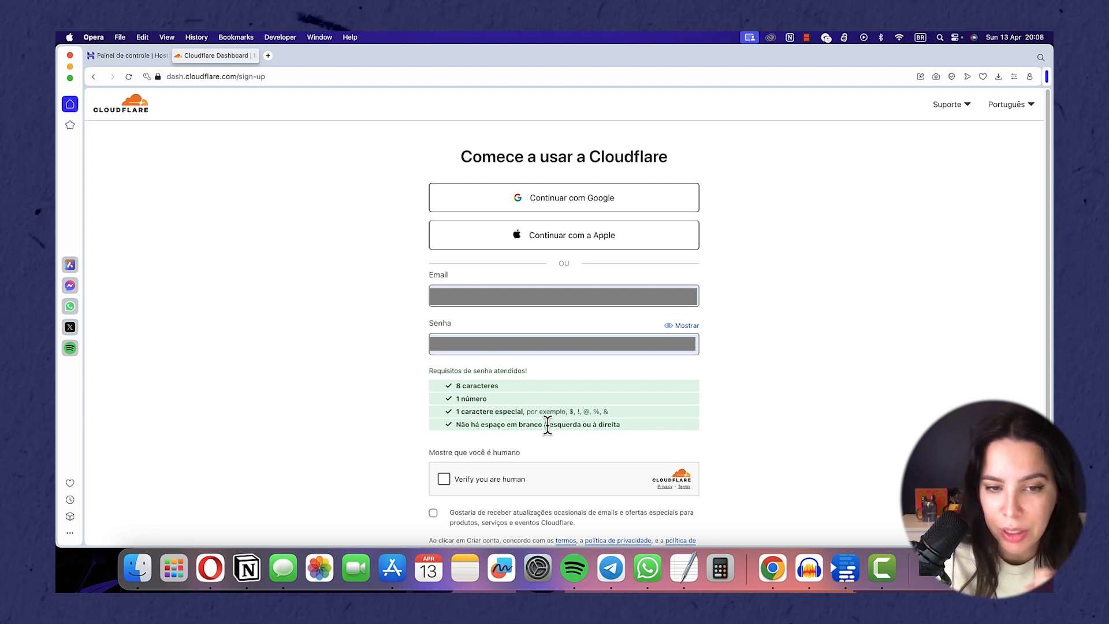
scroll(572, 470, "down", 3)
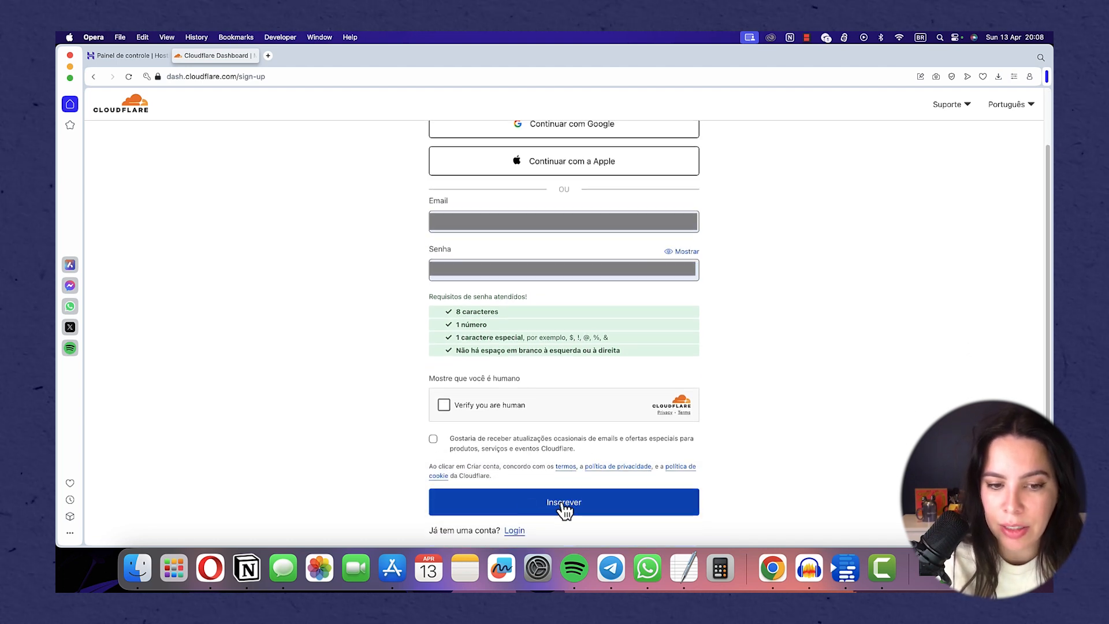
left_click(564, 506)
Switch the dashboard language to Português.
left_click_drag(697, 231, 436, 236)
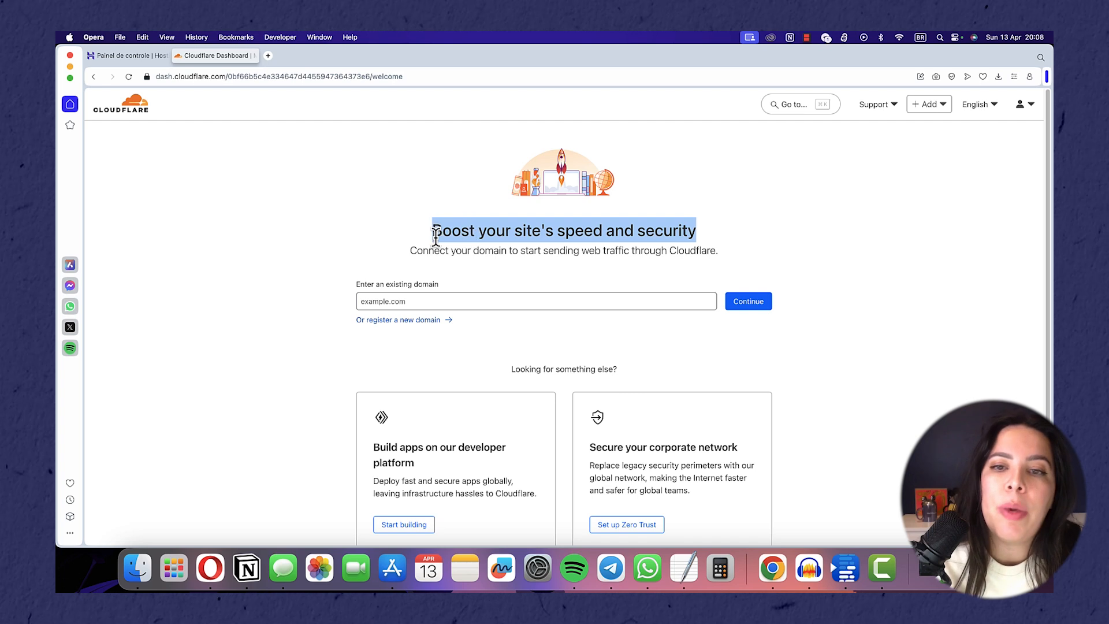
left_click(436, 235)
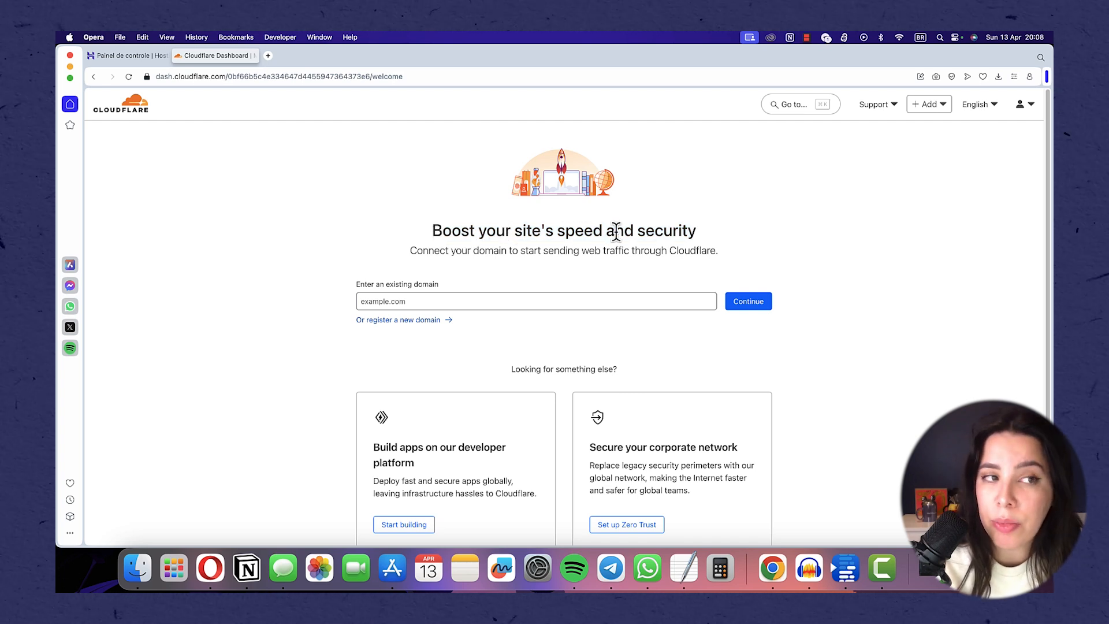
left_click(973, 108)
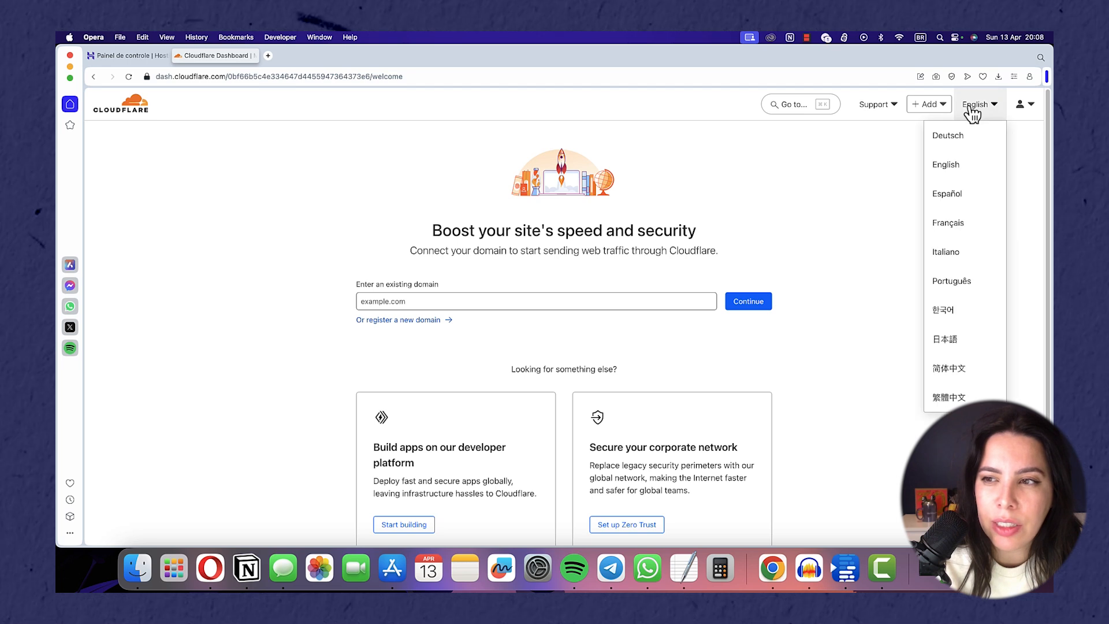
left_click(952, 282)
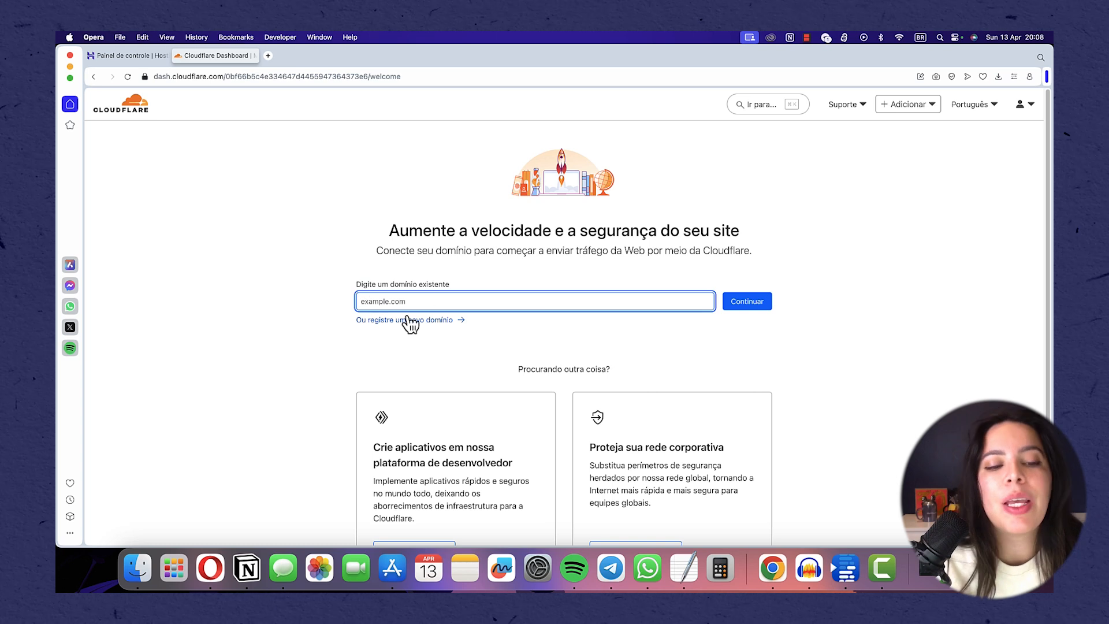
Enter wordpressparablogs.com.br as the existing domain and continue connecting it.
left_click_drag(351, 286, 450, 285)
left_click(456, 289)
left_click(448, 301)
type("wordpres")
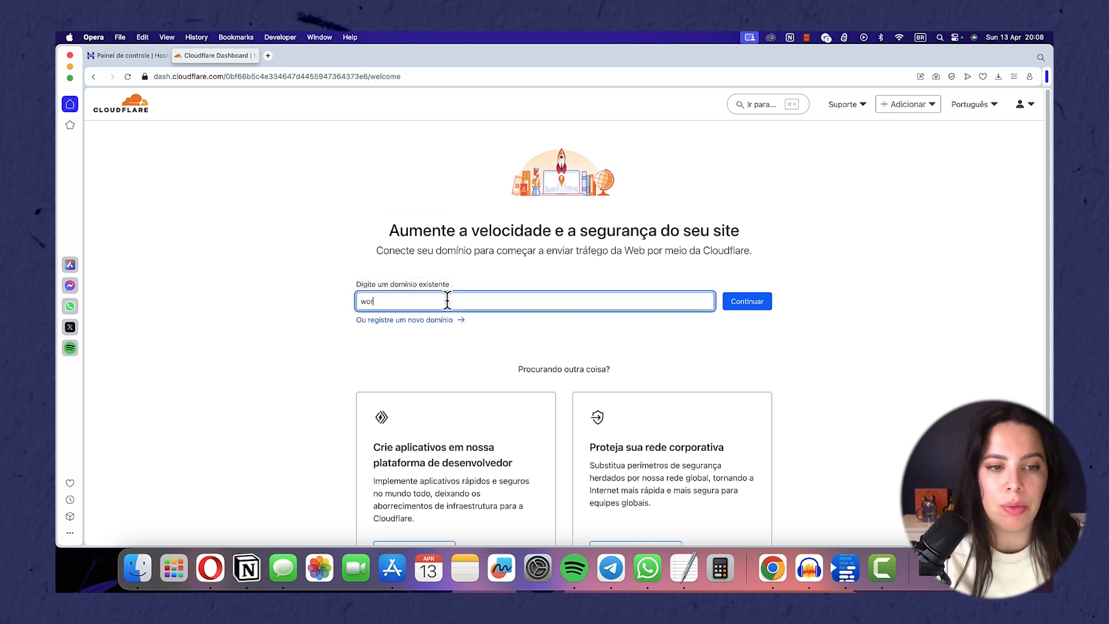
key("BackSpace")
key("BackSpace")
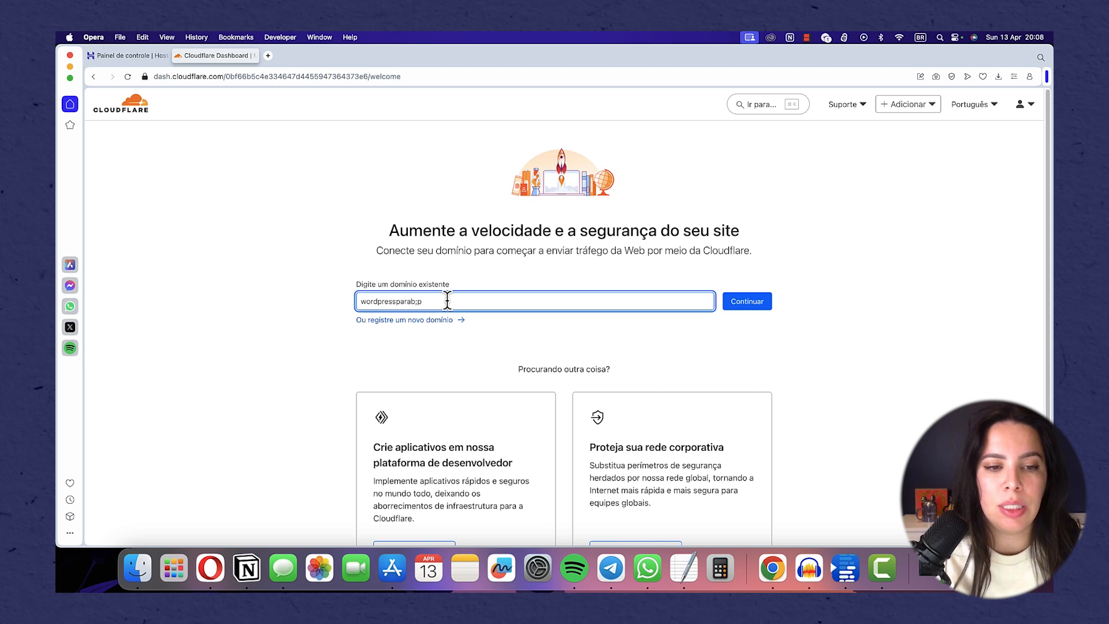
type("logs.com.br")
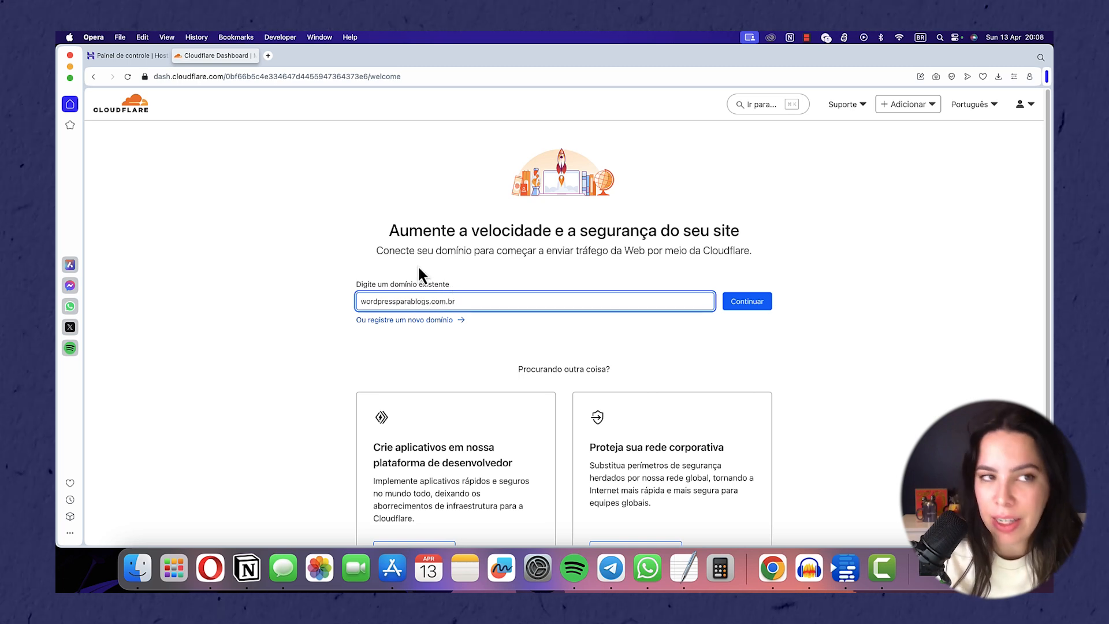
left_click(751, 305)
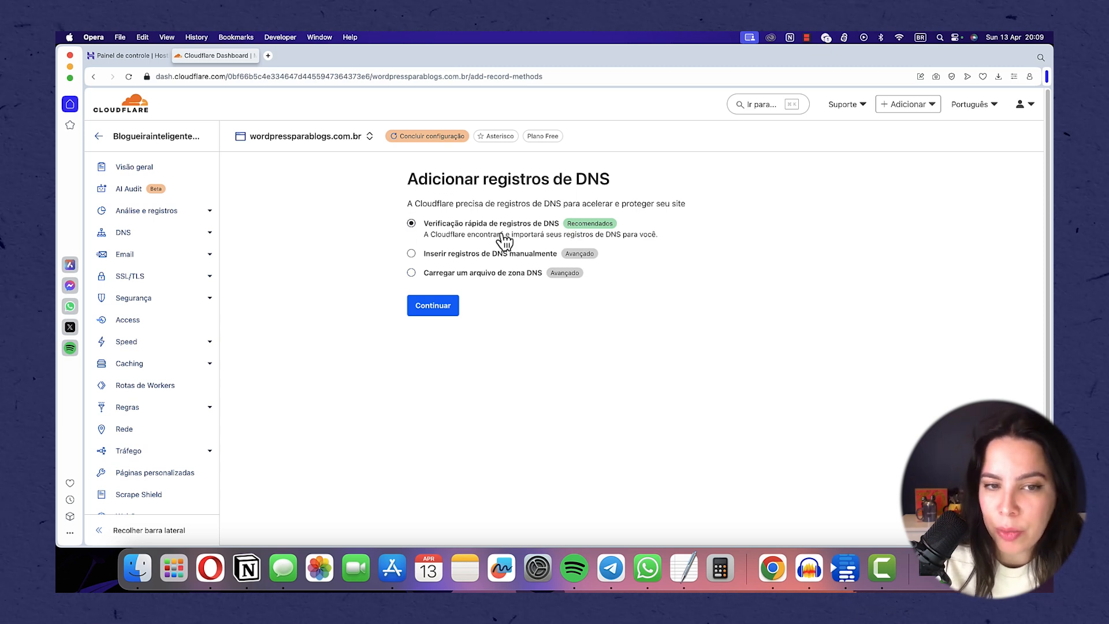
Continue with the recommended quick DNS record scan and choose the Free plan for the domain.
left_click(453, 306)
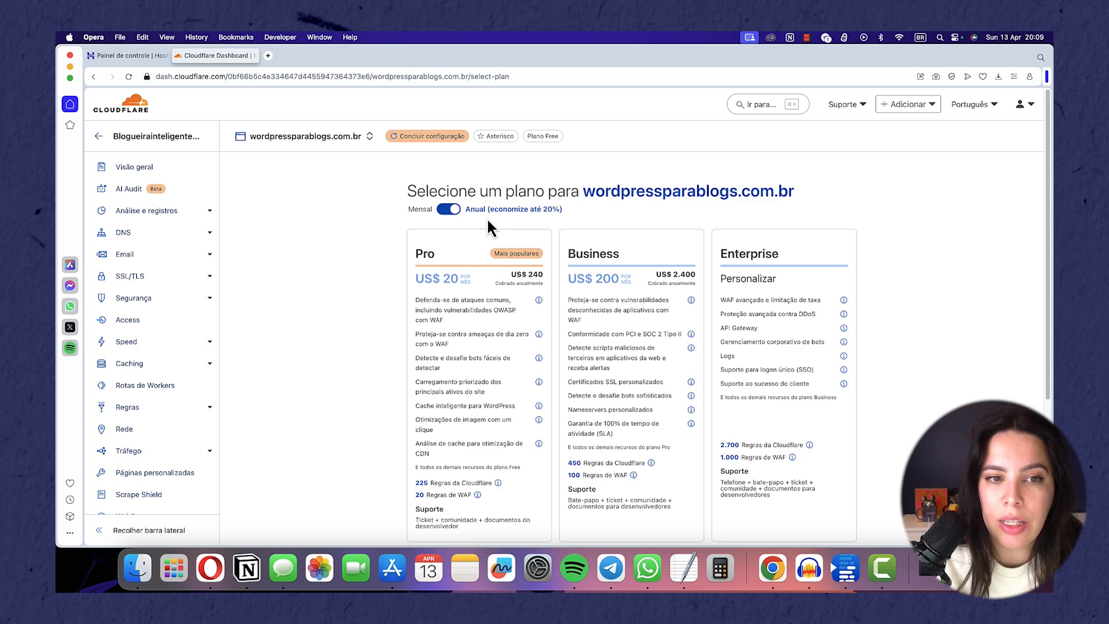
scroll(512, 248, "down", 5)
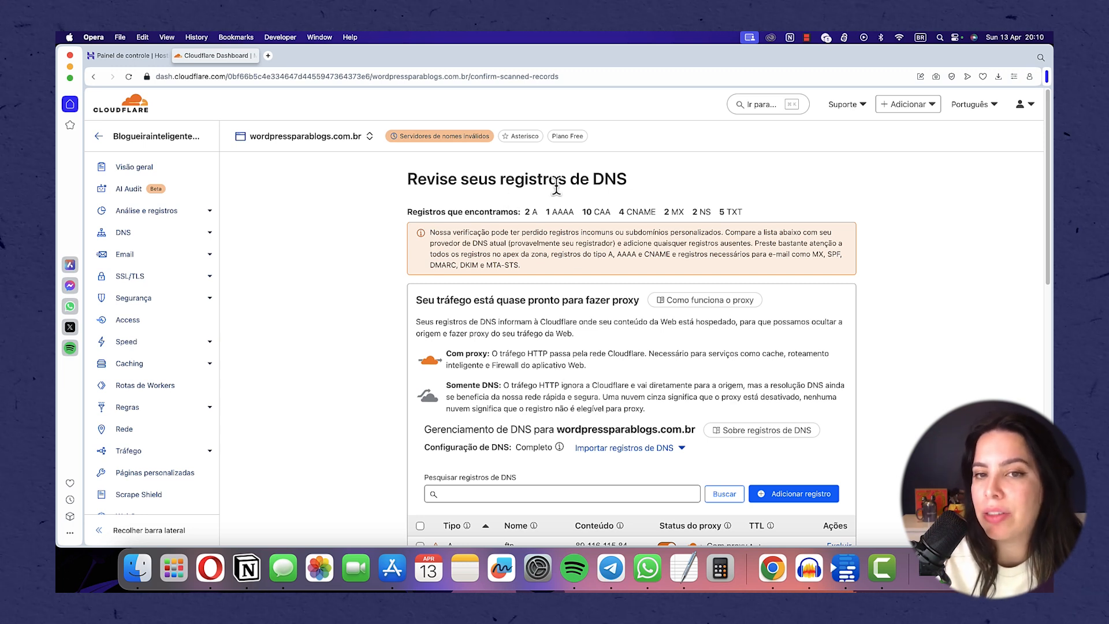
Review the full list of scanned DNS records for the domain, from the A records to the TXT records.
scroll(624, 291, "down", 5)
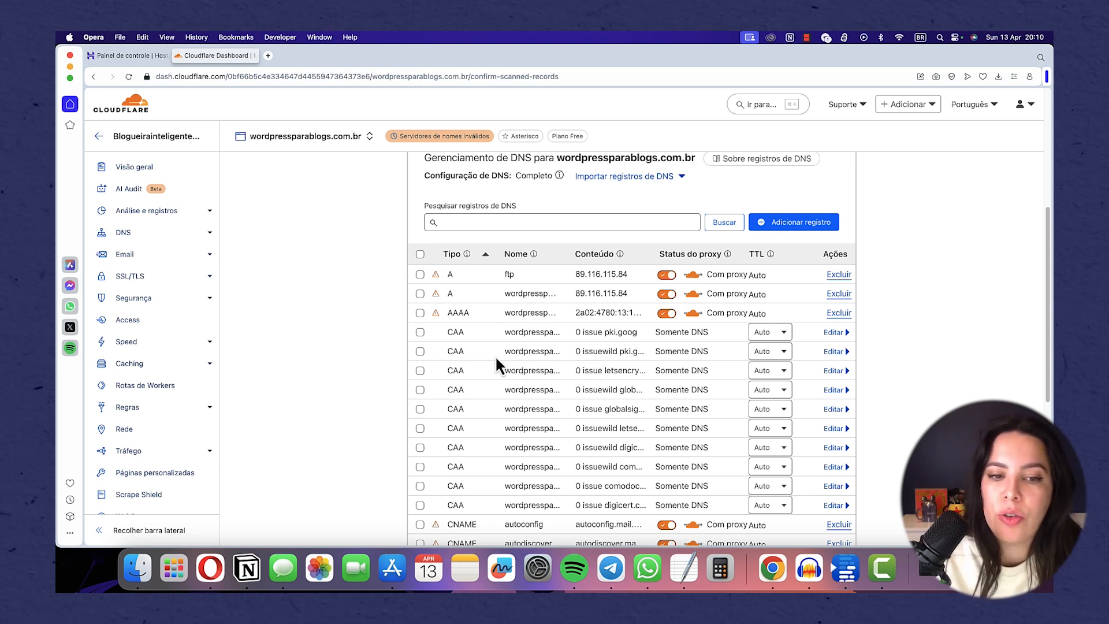
scroll(601, 428, "down", 3)
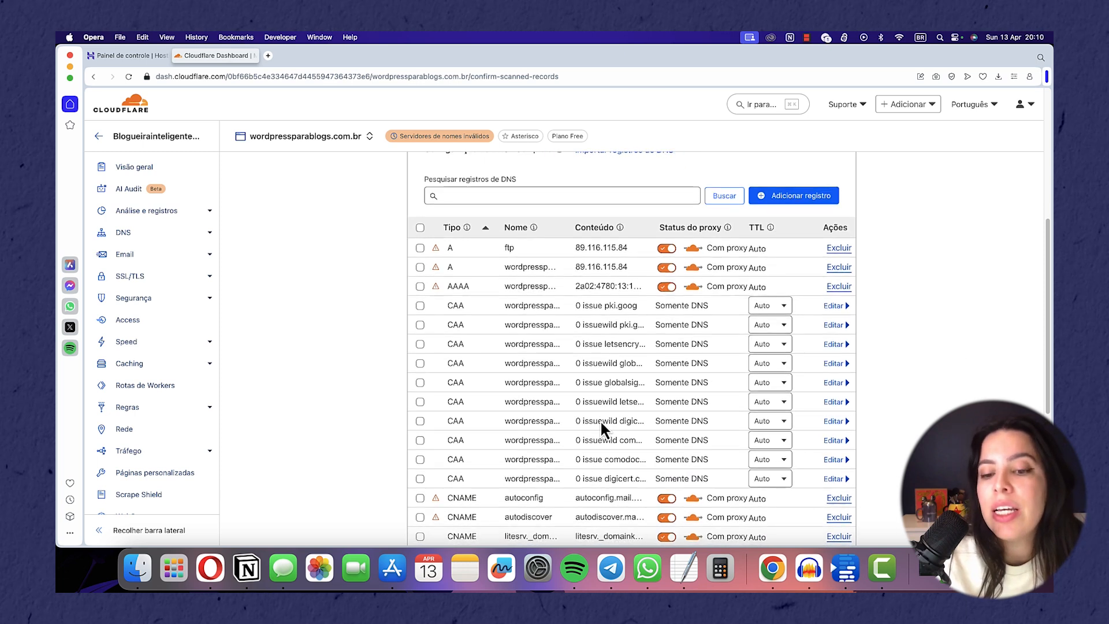
scroll(570, 287, "down", 1)
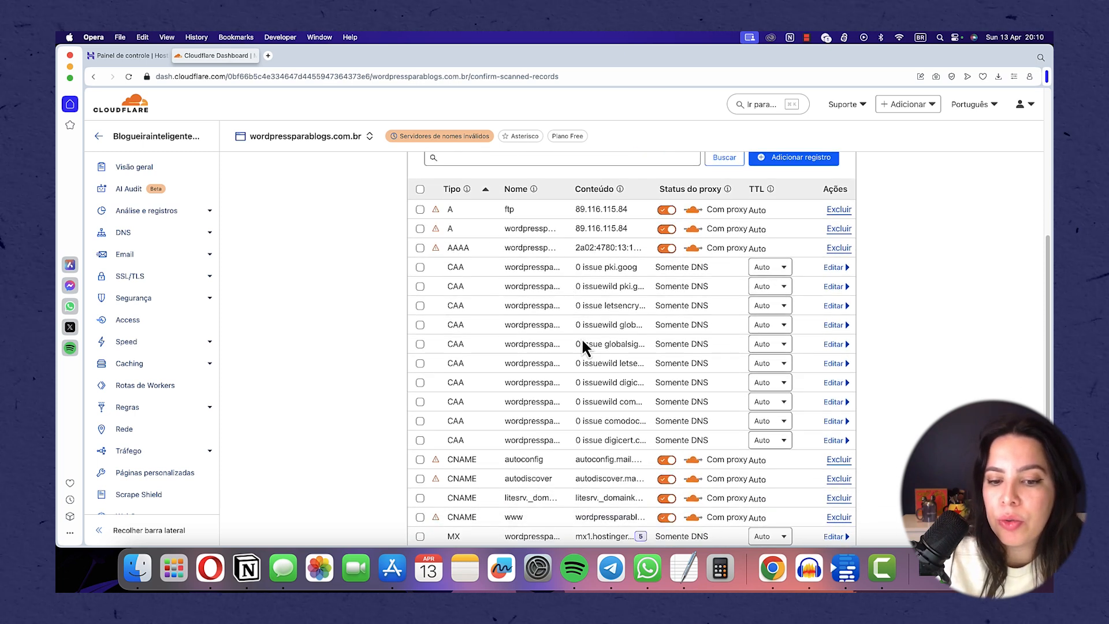
scroll(582, 342, "down", 5)
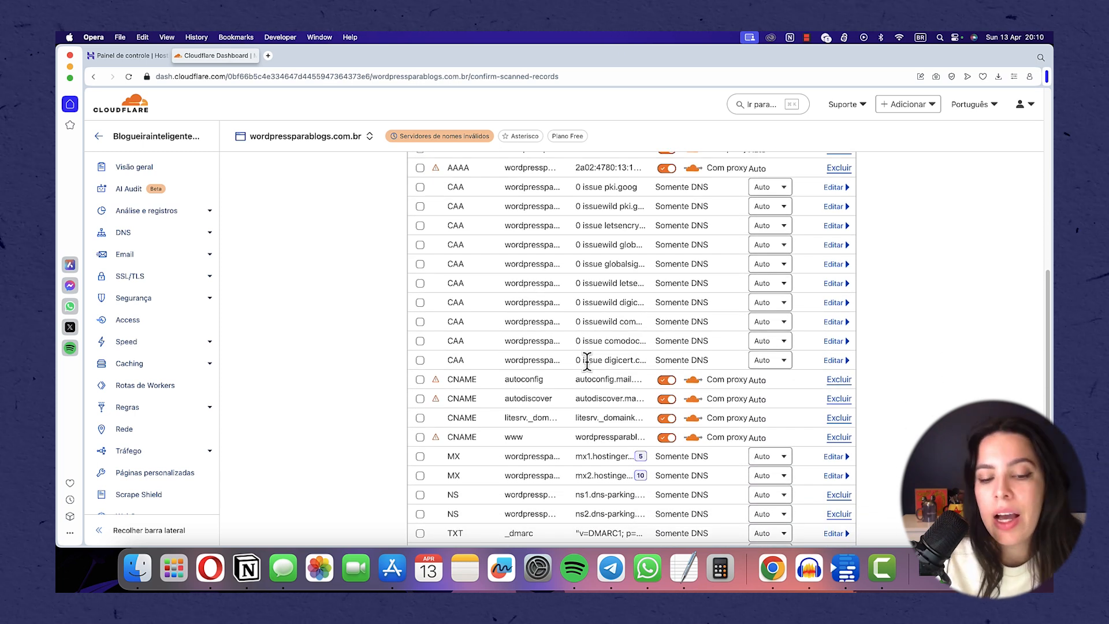
scroll(587, 361, "down", 2)
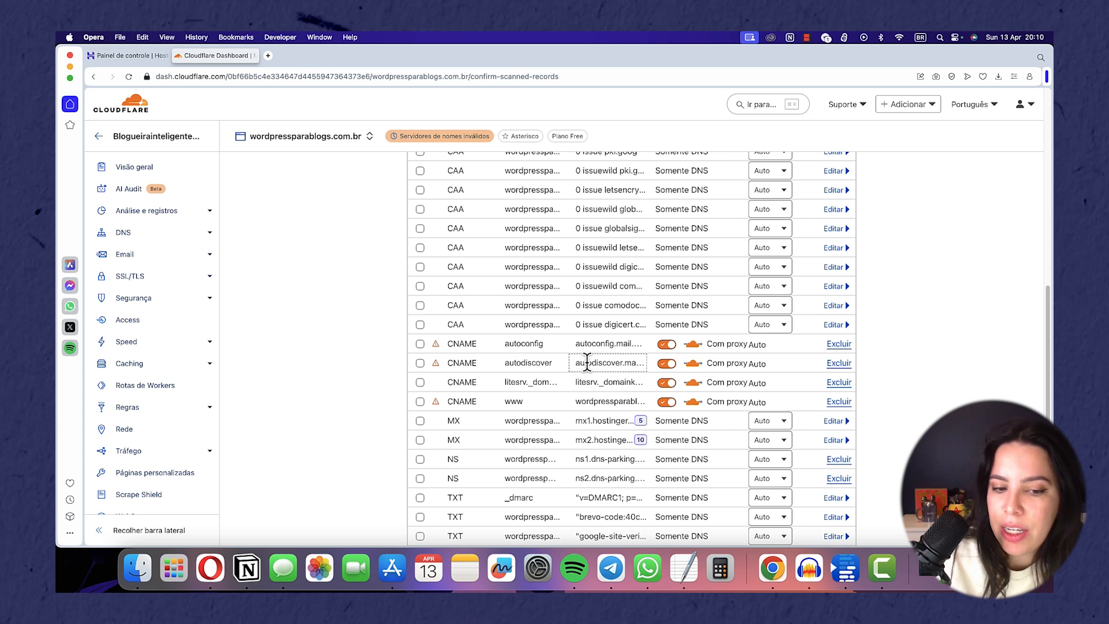
scroll(612, 400, "down", 1)
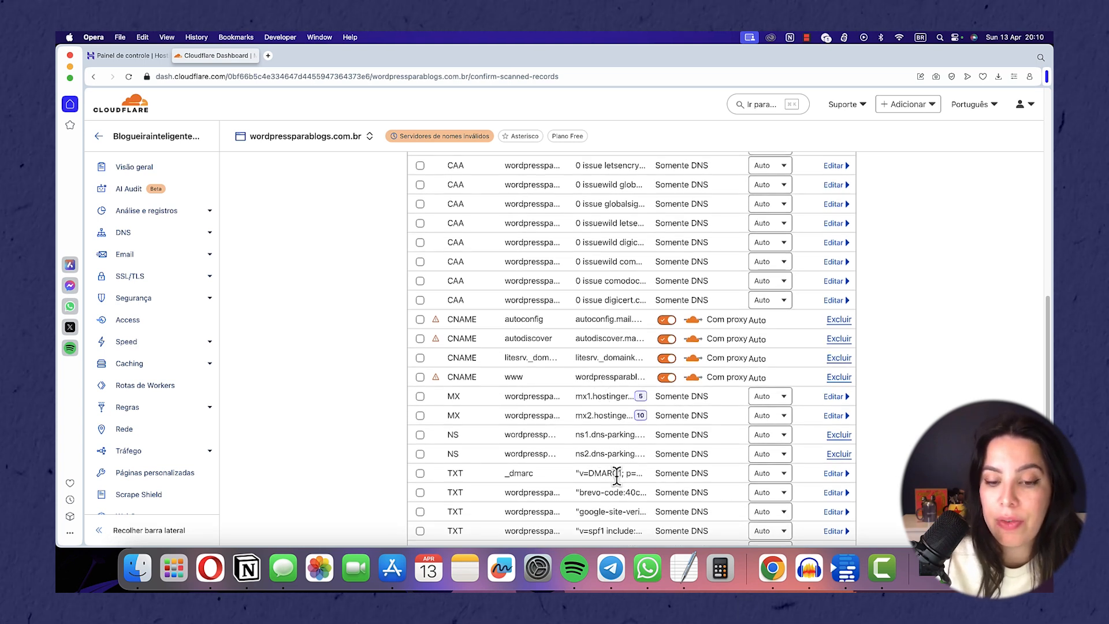
scroll(613, 479, "down", 1)
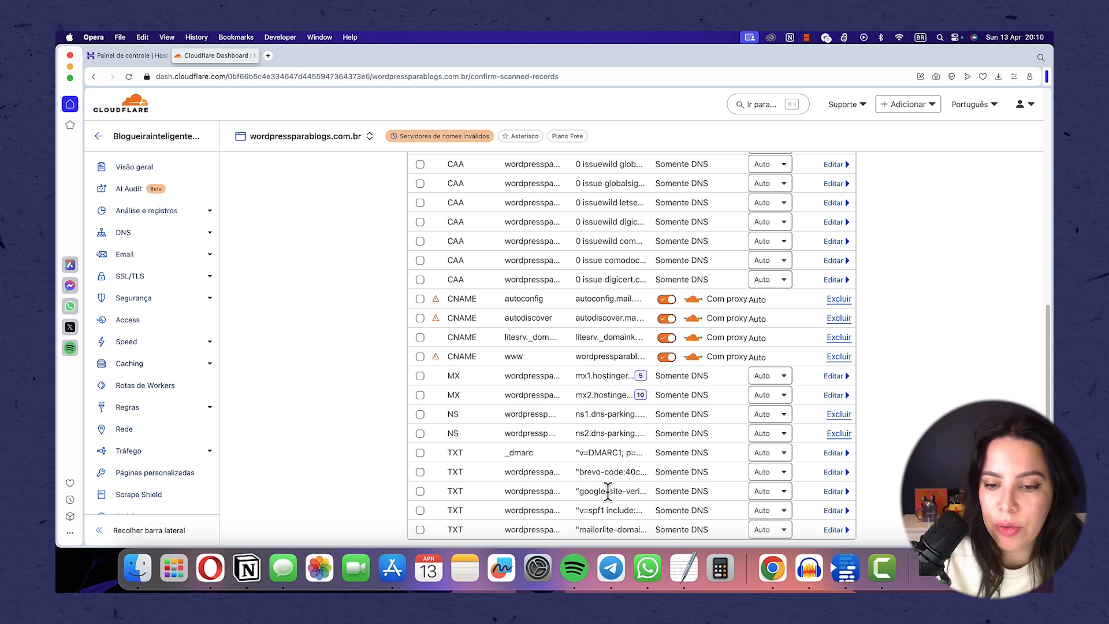
scroll(610, 471, "up", 2)
scroll(611, 471, "up", 10)
Read the notice about missed records and comparing the list with the current DNS provider.
left_click_drag(440, 234, 606, 245)
left_click(610, 239)
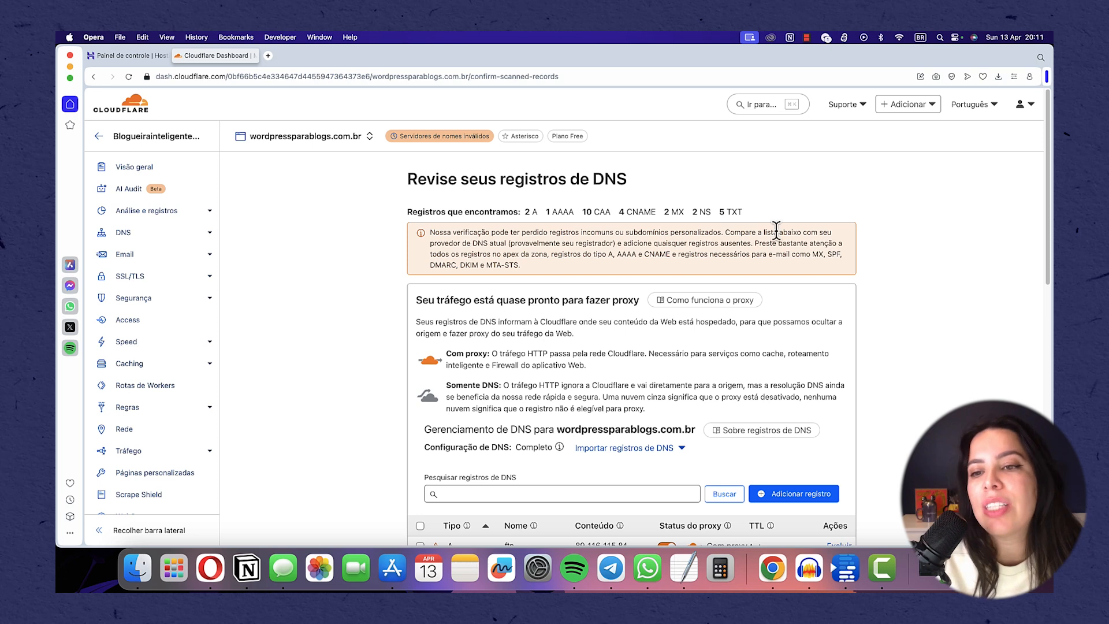
left_click_drag(726, 232, 507, 245)
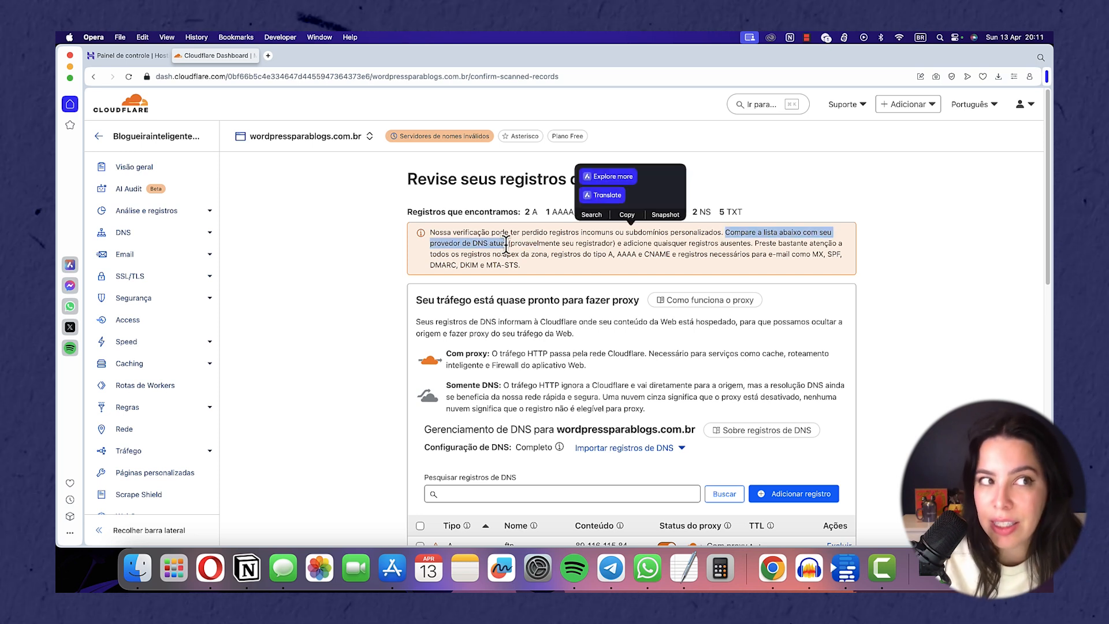
Switch to the Hostinger control panel and open the DNS zone editor for wordpressparablogs.com.br.
left_click(129, 56)
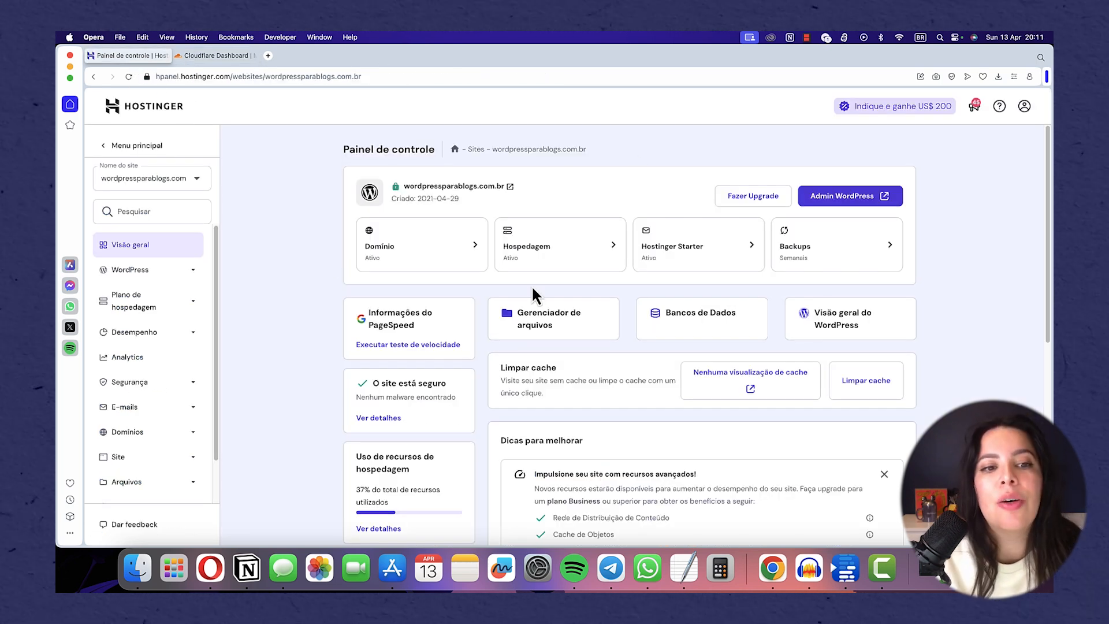
scroll(201, 345, "down", 2)
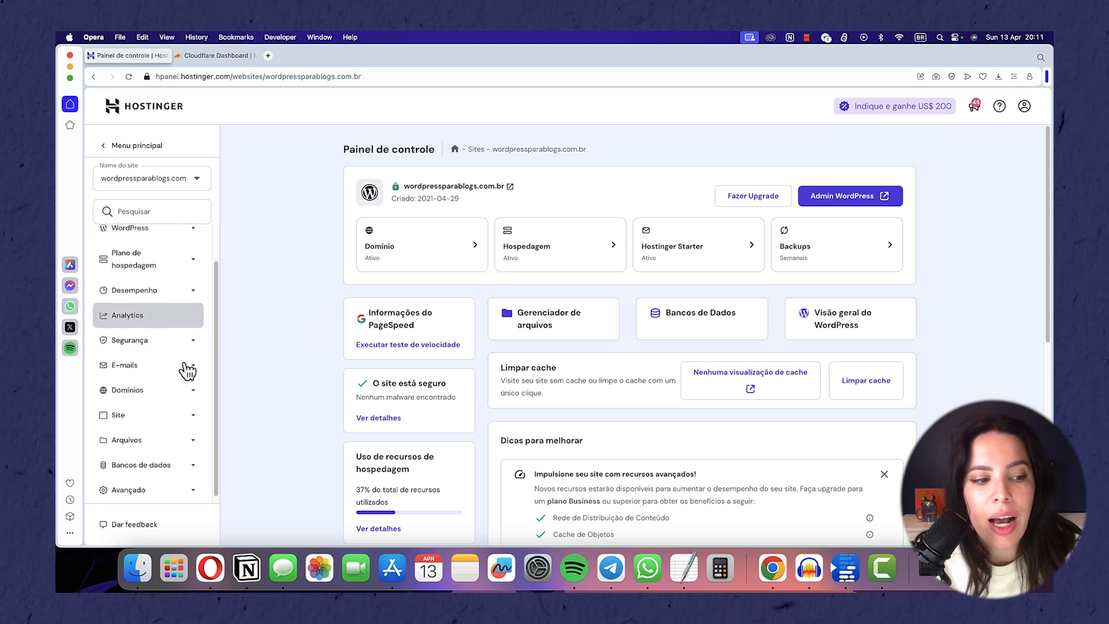
left_click(166, 484)
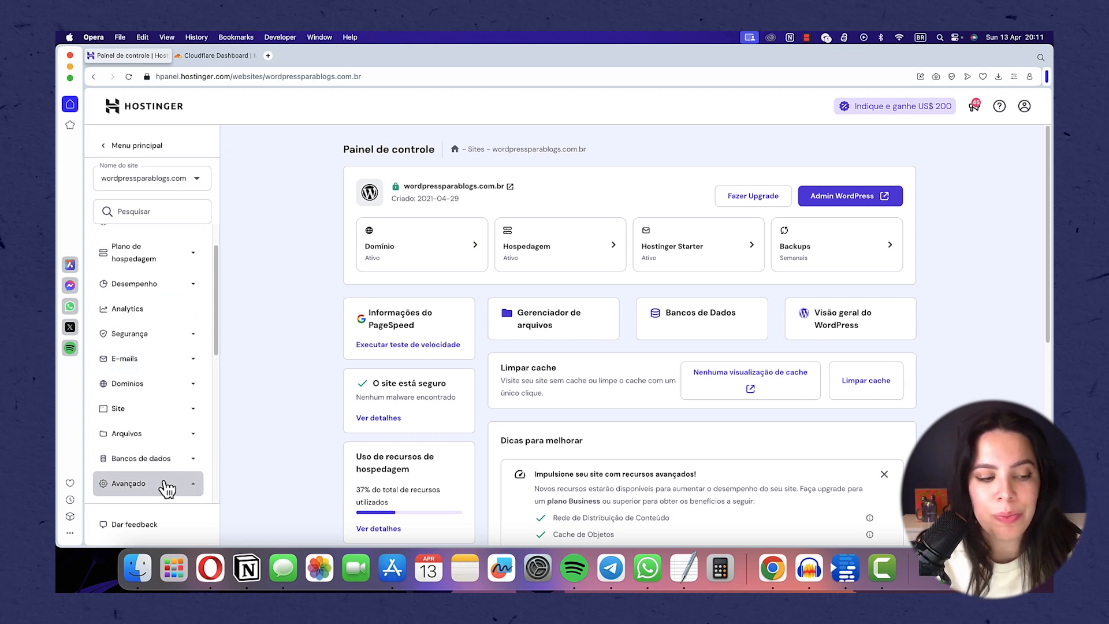
scroll(168, 489, "down", 3)
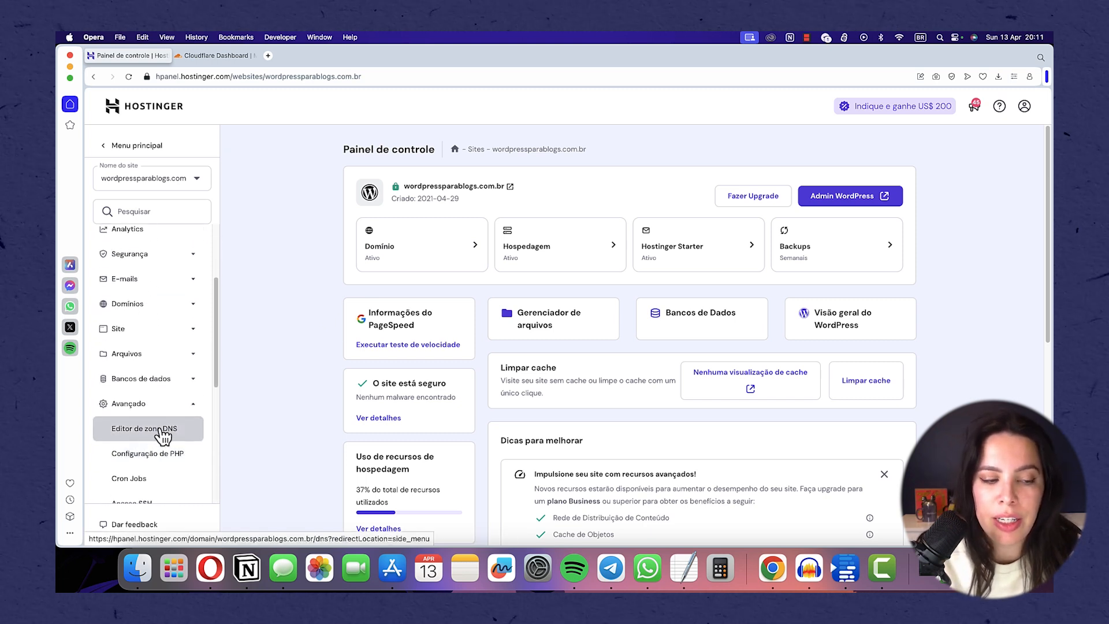
left_click(162, 431)
Compare the domain's DNS records in Hostinger with the records scanned by Cloudflare.
scroll(404, 398, "down", 5)
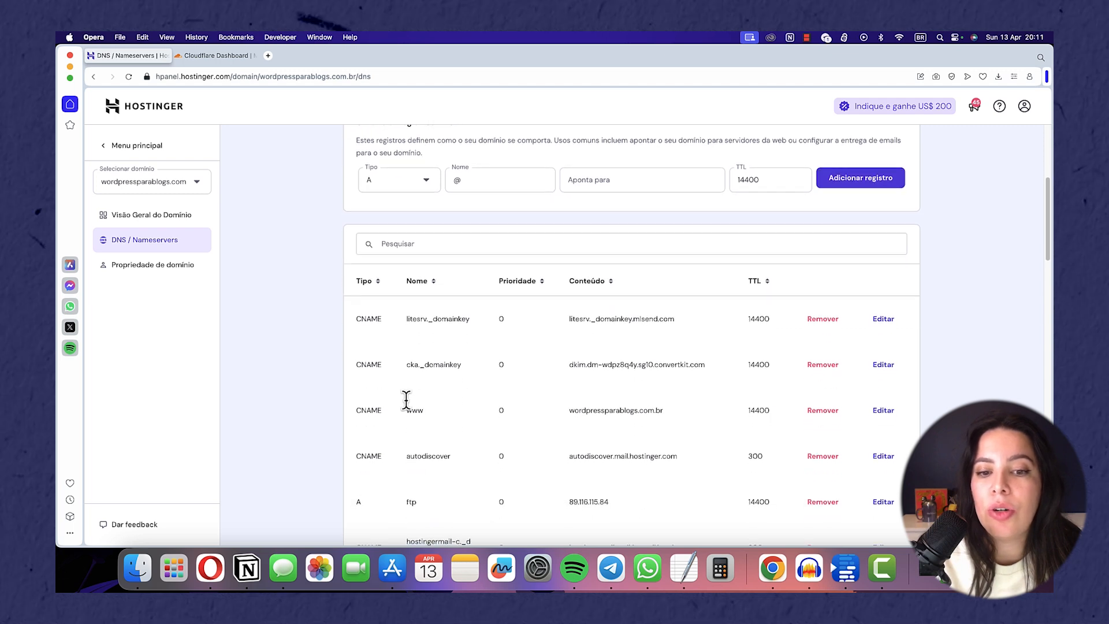
scroll(407, 401, "down", 10)
scroll(408, 406, "up", 15)
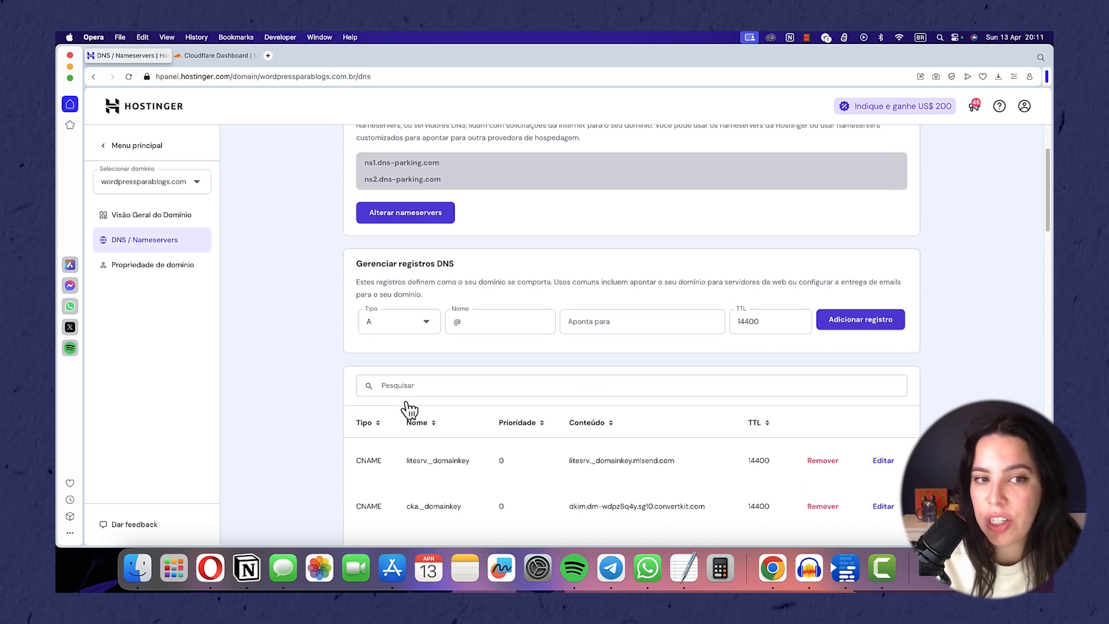
scroll(409, 409, "down", 3)
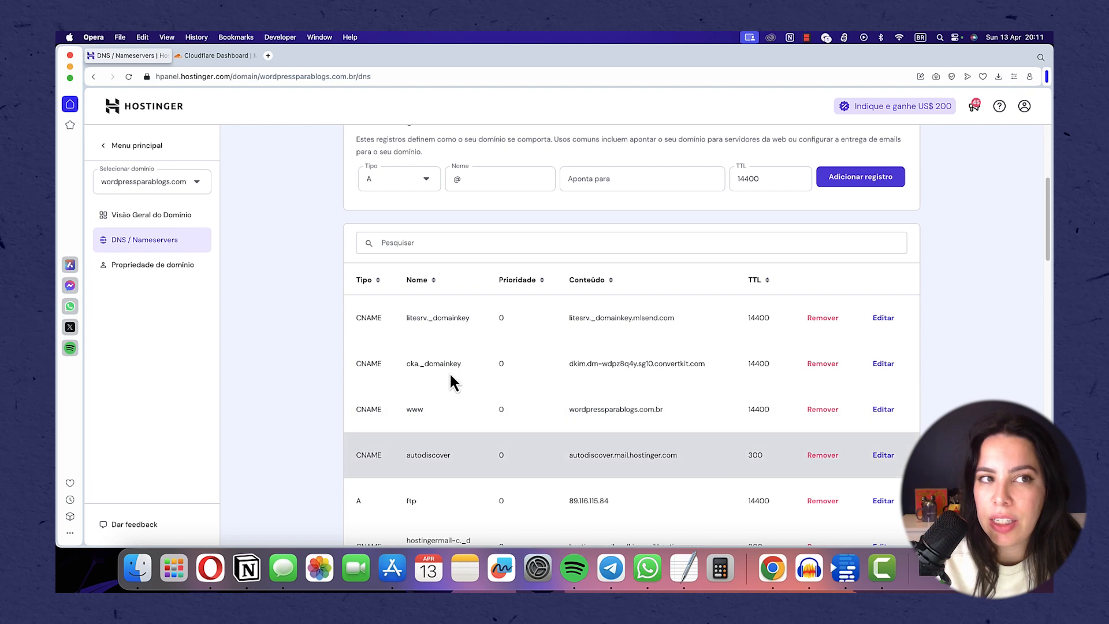
left_click(216, 55)
scroll(633, 287, "down", 5)
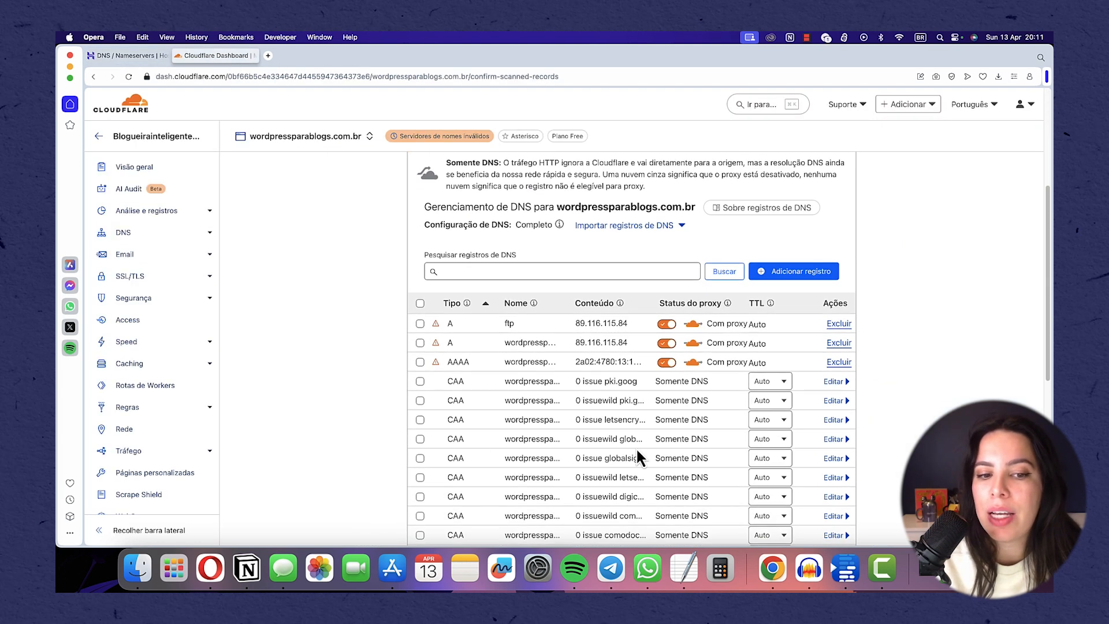
scroll(675, 426, "down", 5)
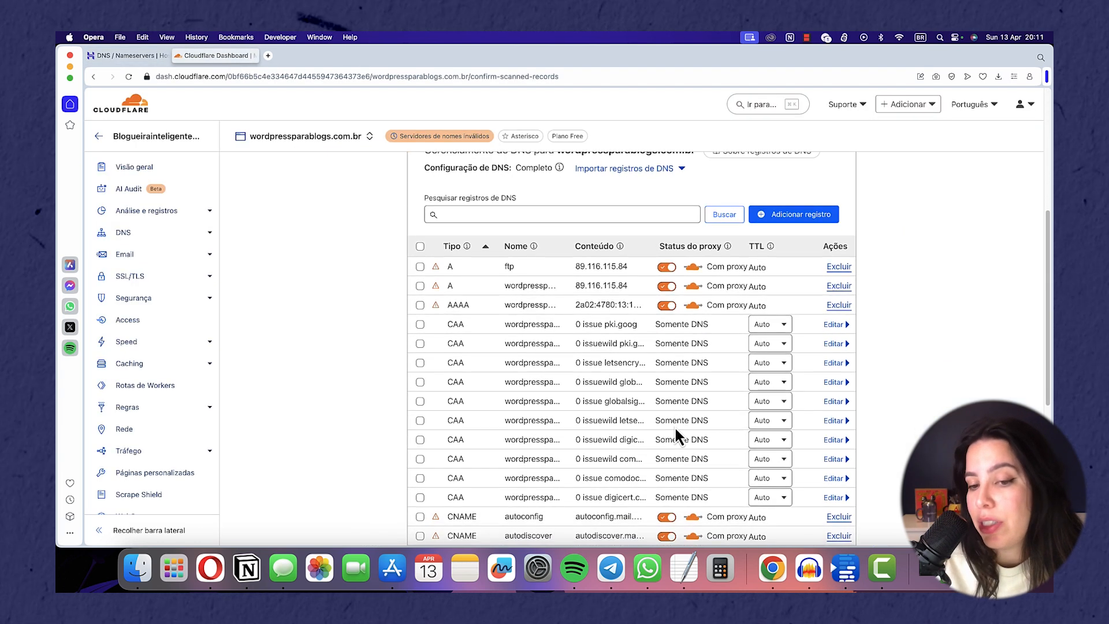
scroll(675, 426, "down", 3)
scroll(674, 425, "up", 8)
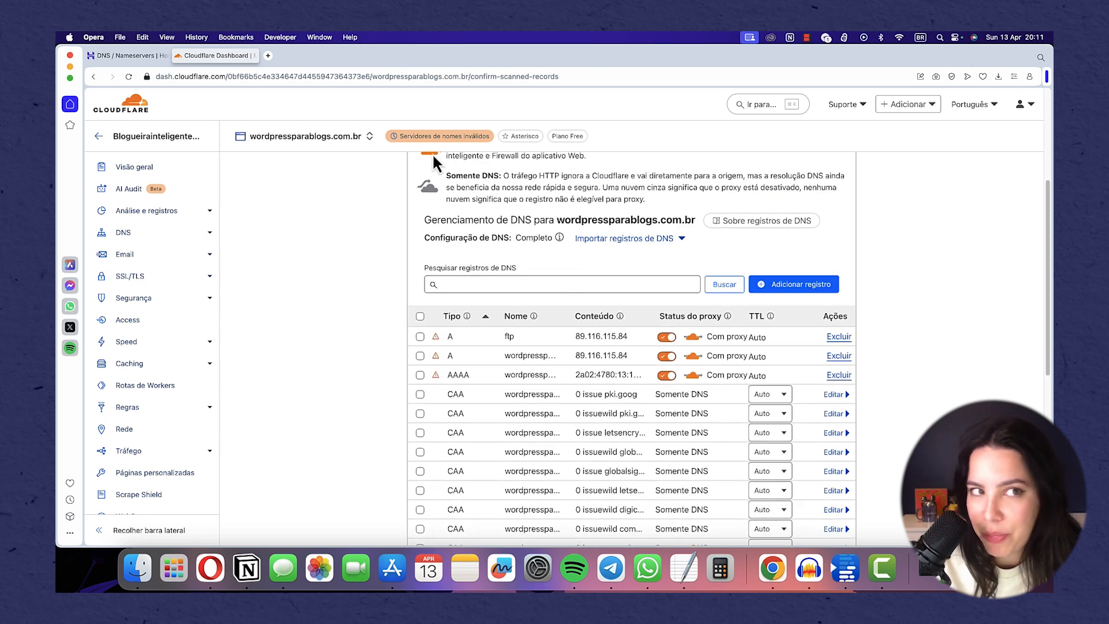
left_click(128, 55)
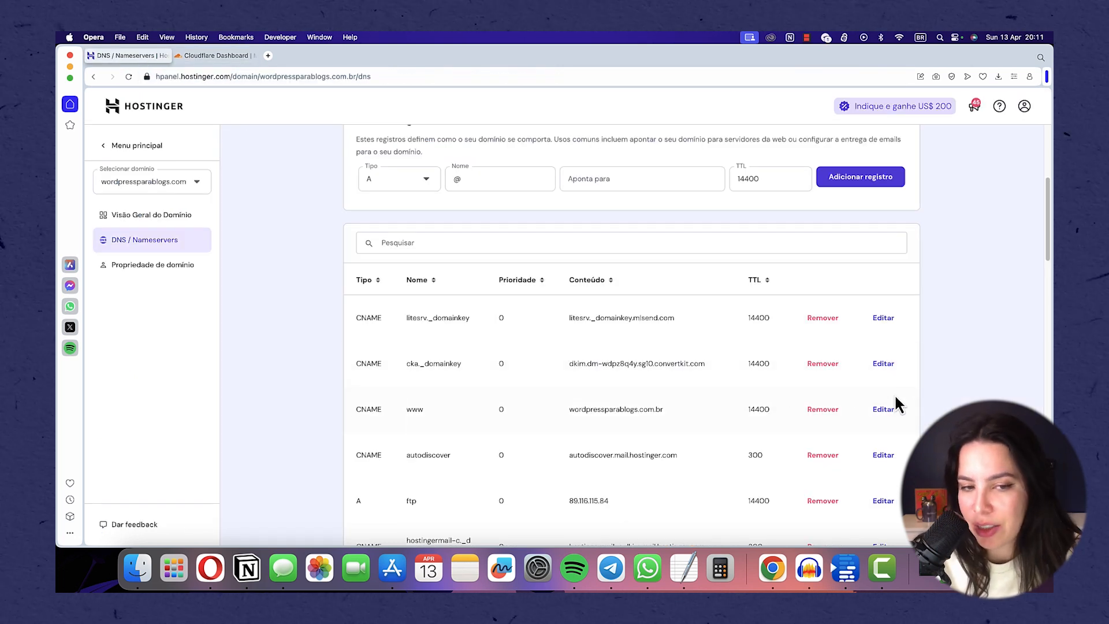
Return to the Cloudflare dashboard and start a new DNS record of type CNAME for wordpressparablogs.com.br.
scroll(809, 412, "down", 2)
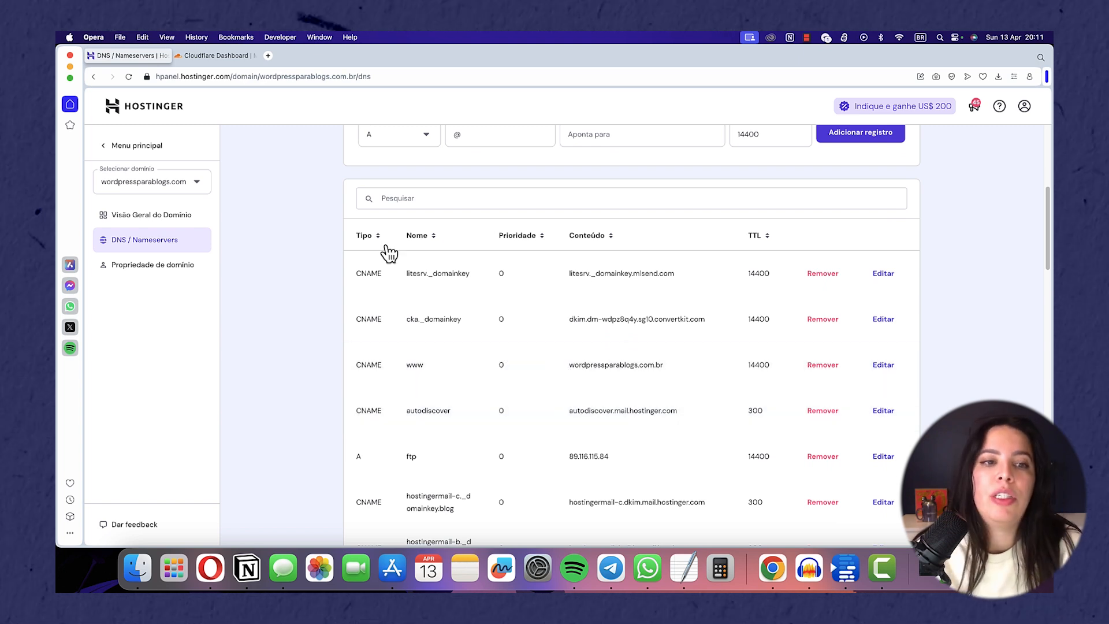
left_click(217, 56)
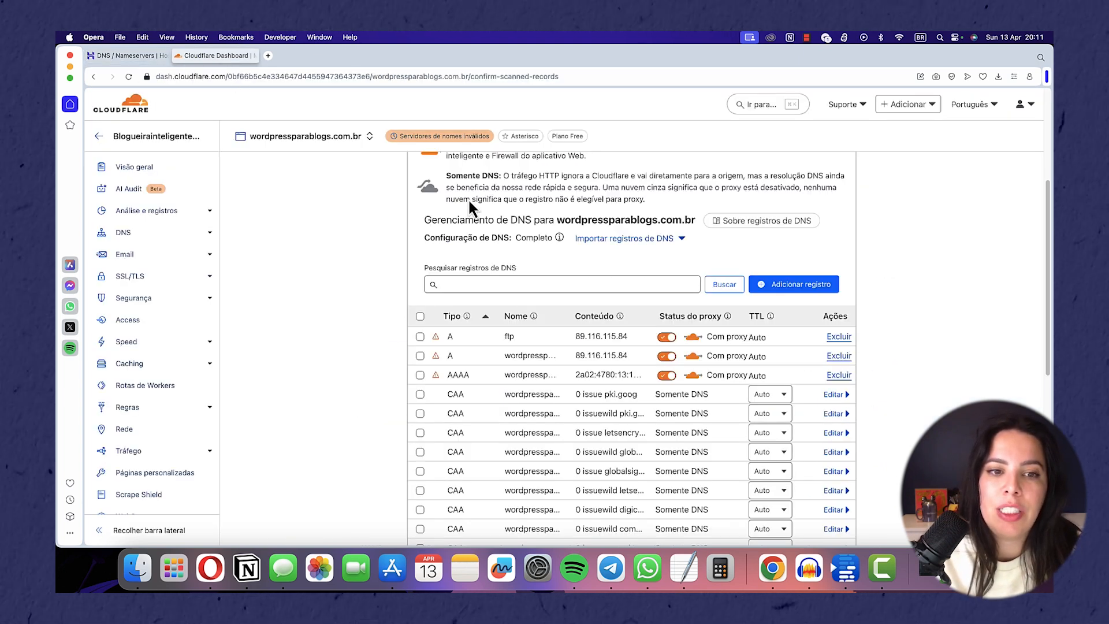
scroll(488, 282, "up", 3)
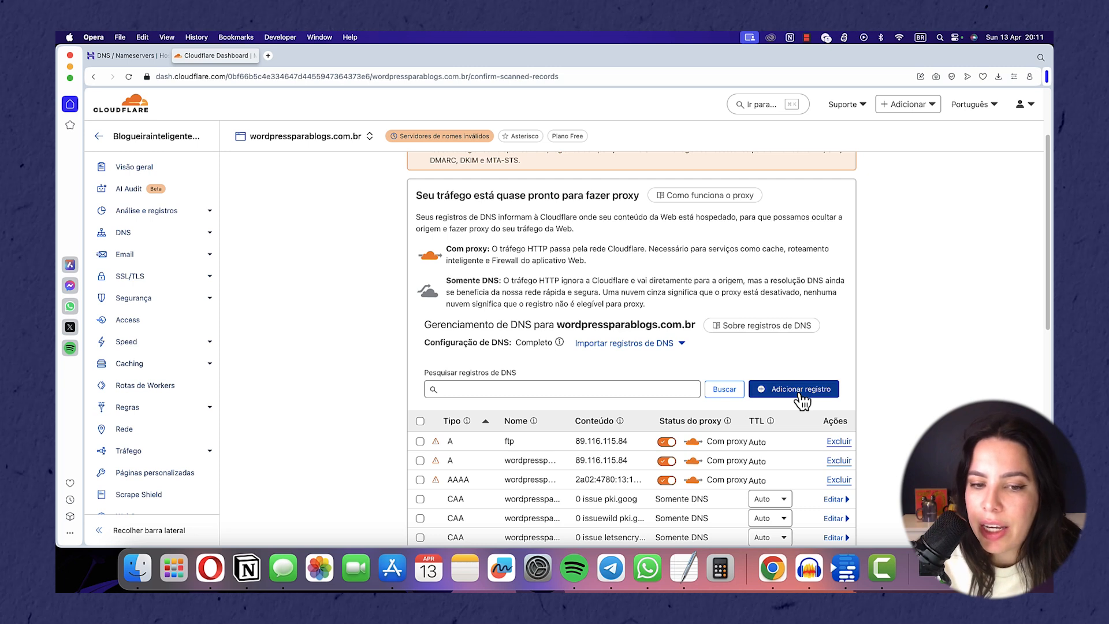
left_click(801, 394)
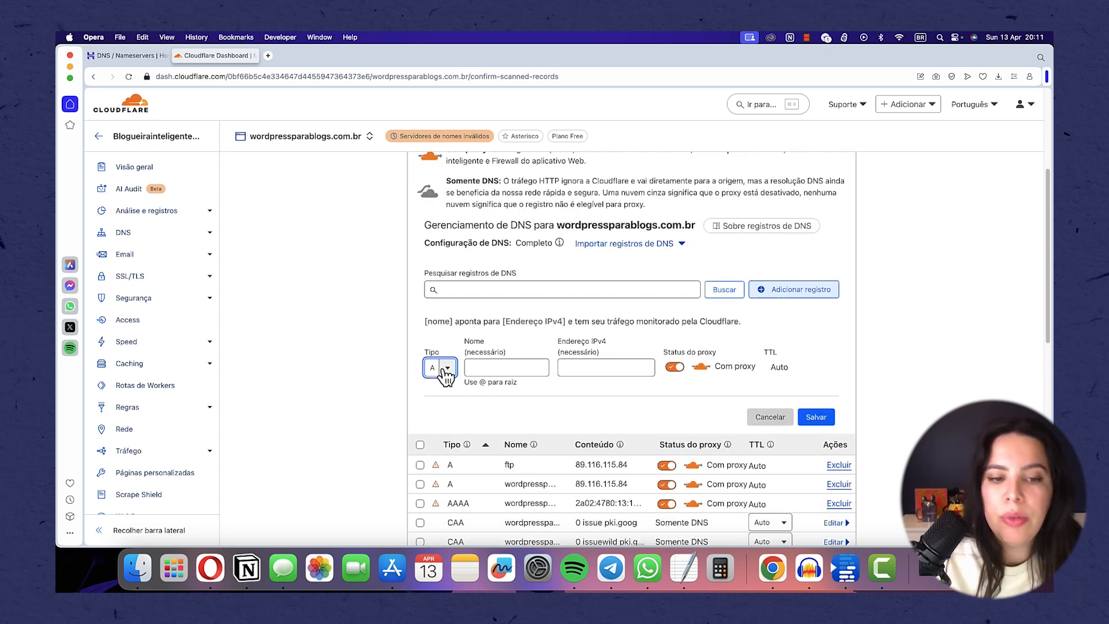
left_click(446, 370)
left_click(441, 466)
left_click(559, 366)
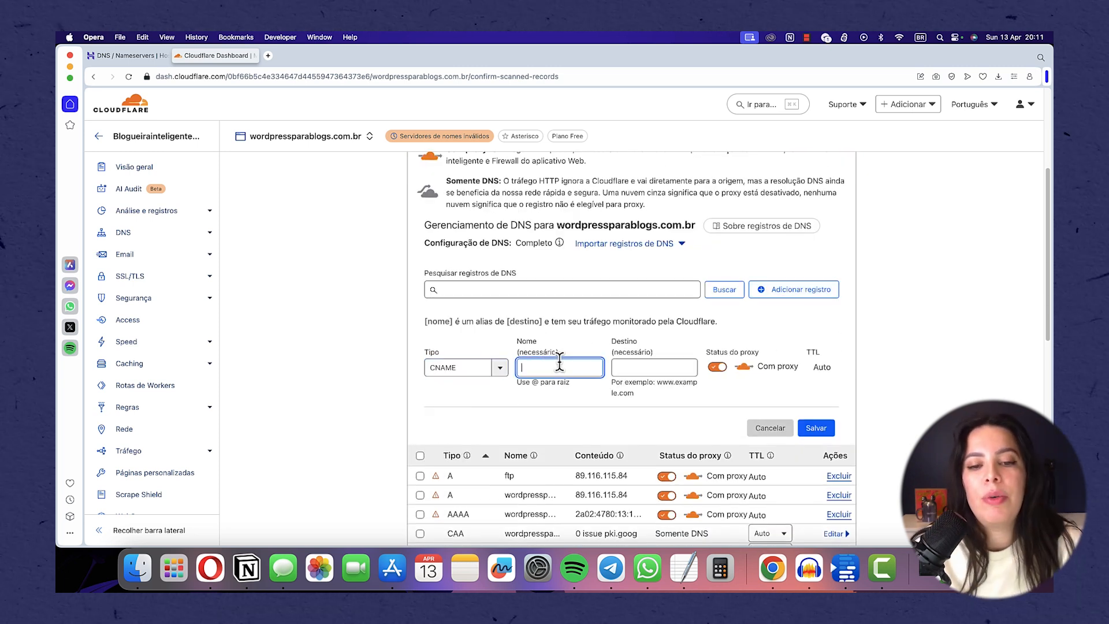
Copy the record name litesrv._domainkey from Hostinger's DNS list into the new CNAME record's name in Cloudflare.
left_click(143, 57)
left_click_drag(470, 273, 267, 171)
key("super+c")
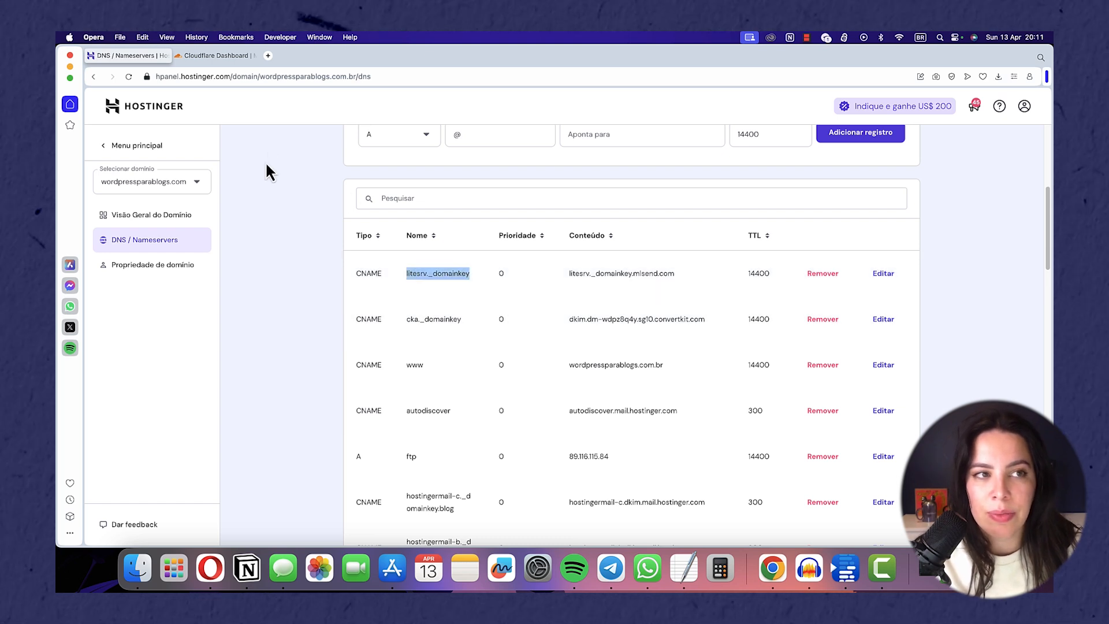
left_click(217, 58)
key("super+v")
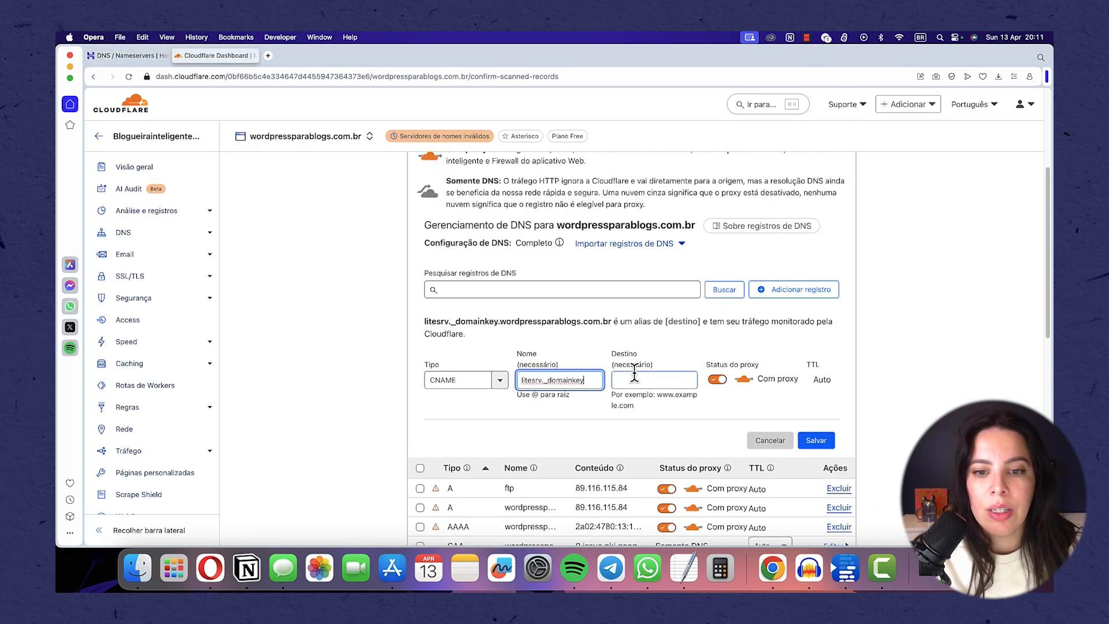
Copy the content litesrv._domainkey.mlsend.com from the same Hostinger record into the new CNAME record's target in Cloudflare.
left_click(153, 56)
left_click_drag(677, 275, 572, 272)
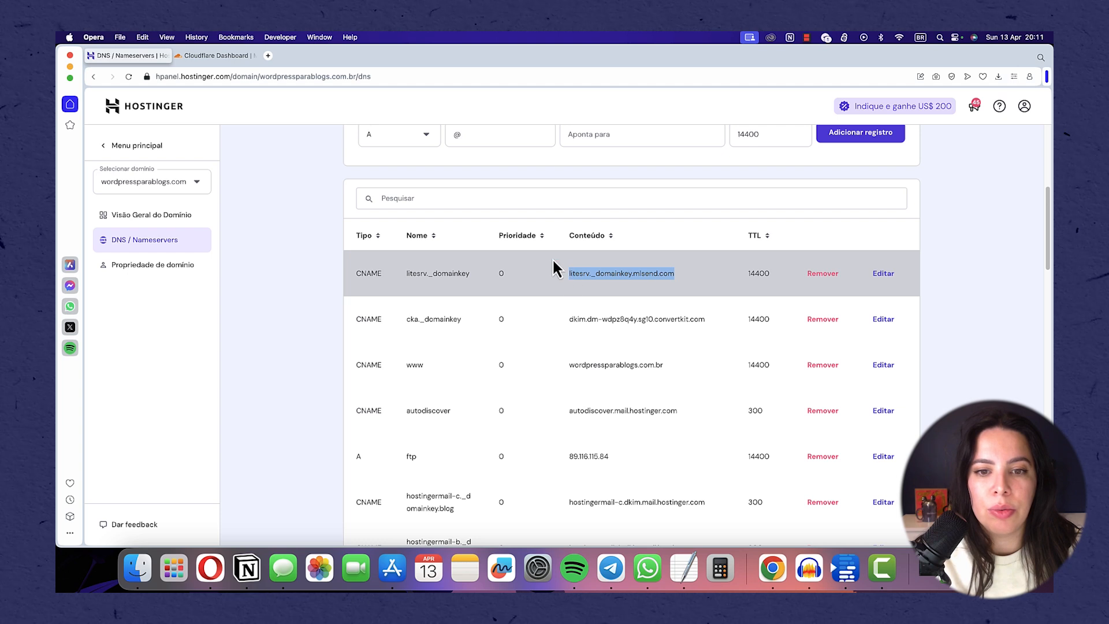
key("super+c")
left_click(218, 56)
left_click(650, 380)
key("super+v")
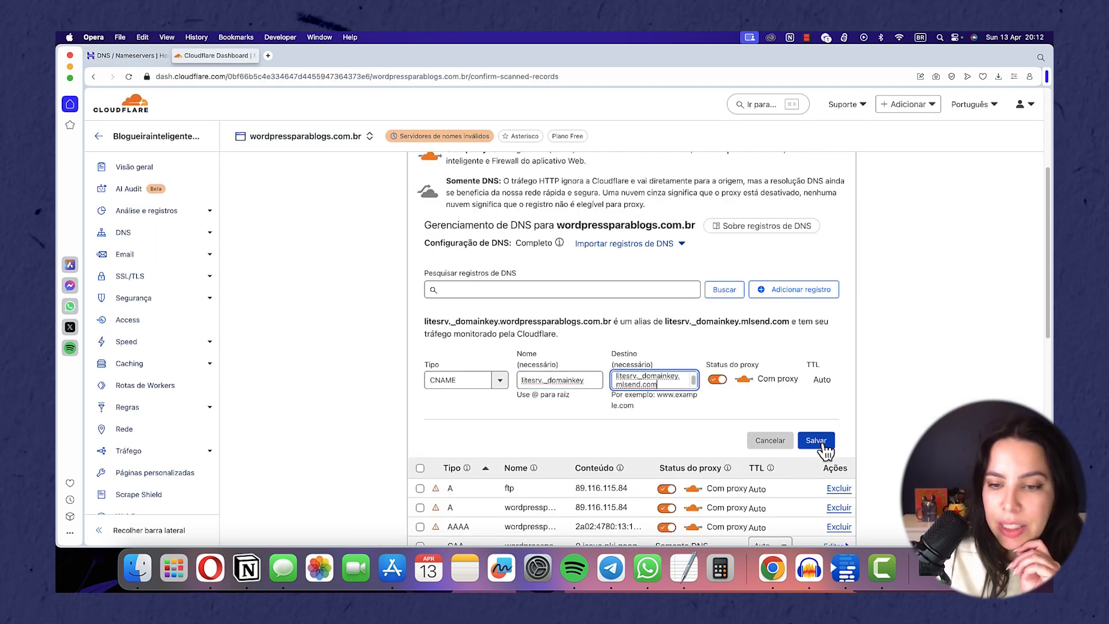
Check the Cloudflare record list for the litesrv._domainkey entry and save the new CNAME record.
scroll(823, 445, "down", 10)
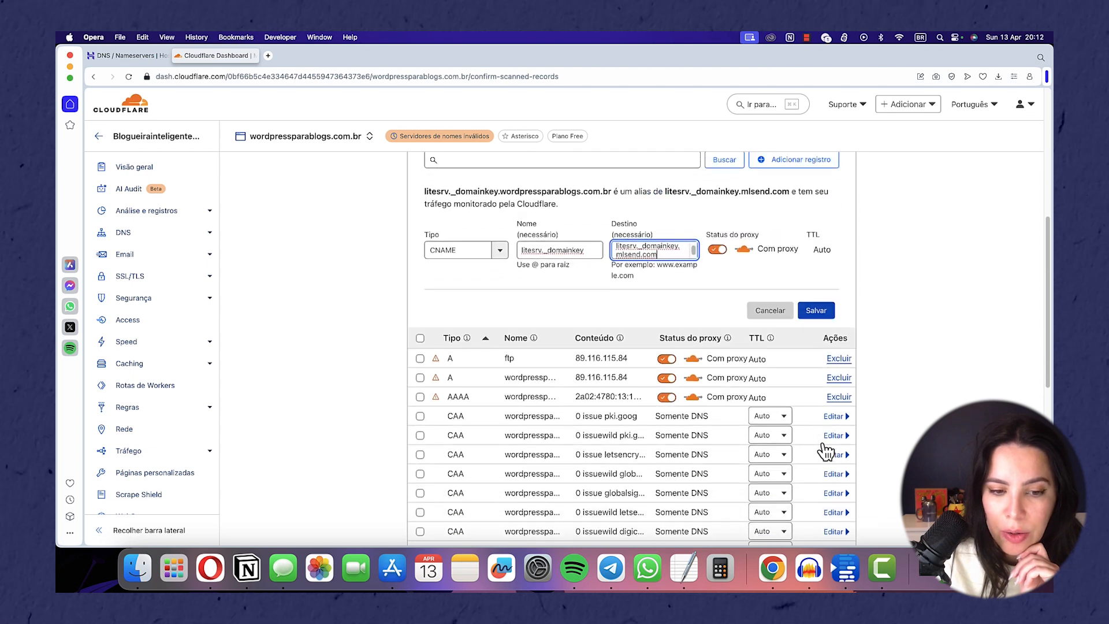
scroll(527, 389, "up", 5)
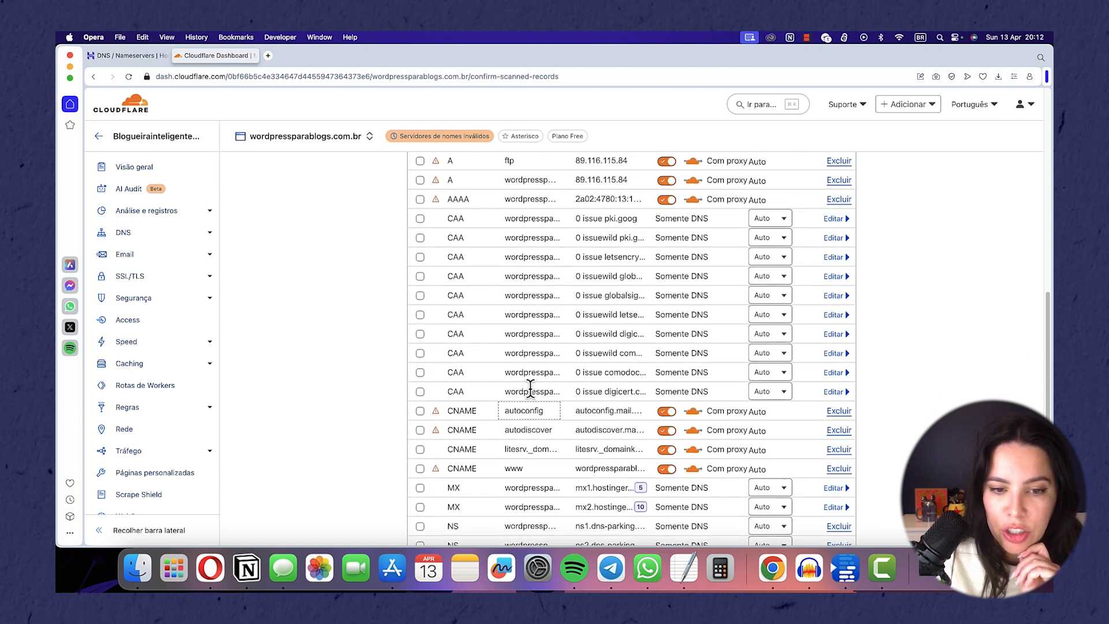
scroll(532, 390, "down", 4)
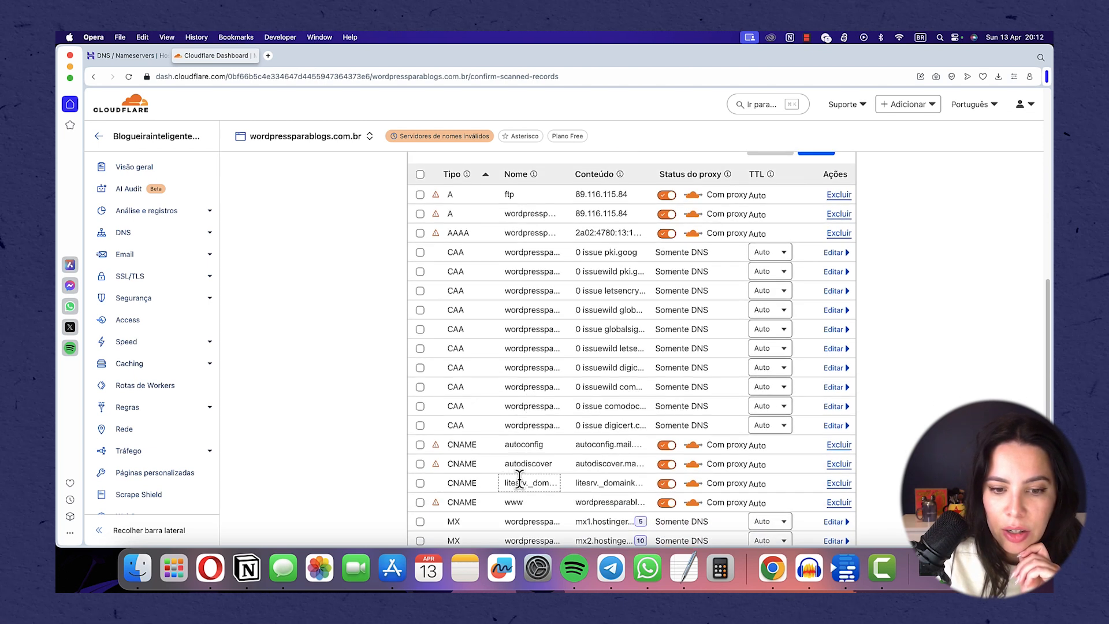
scroll(578, 471, "up", 15)
scroll(603, 465, "down", 8)
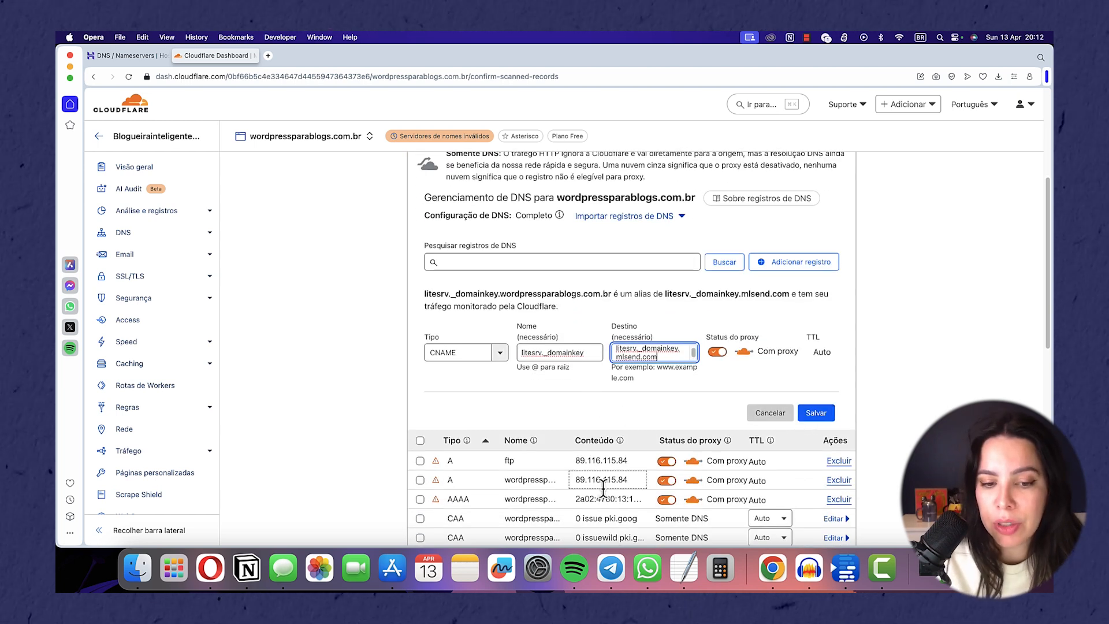
left_click(816, 413)
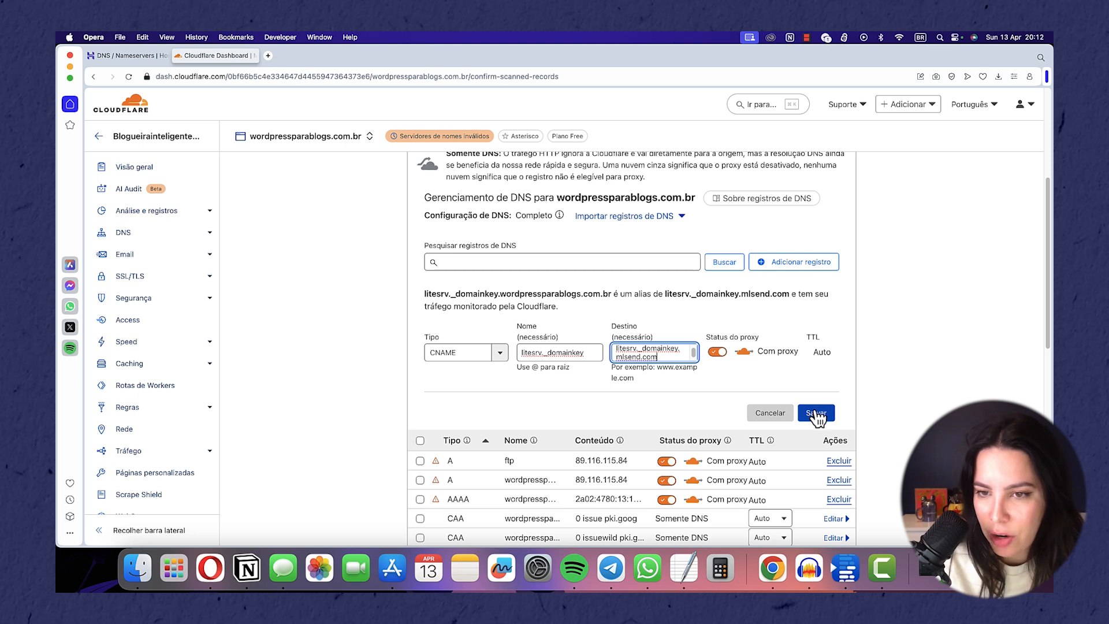
Look over the DNS record list once more and continue to the domain's activation.
scroll(884, 405, "up", 5)
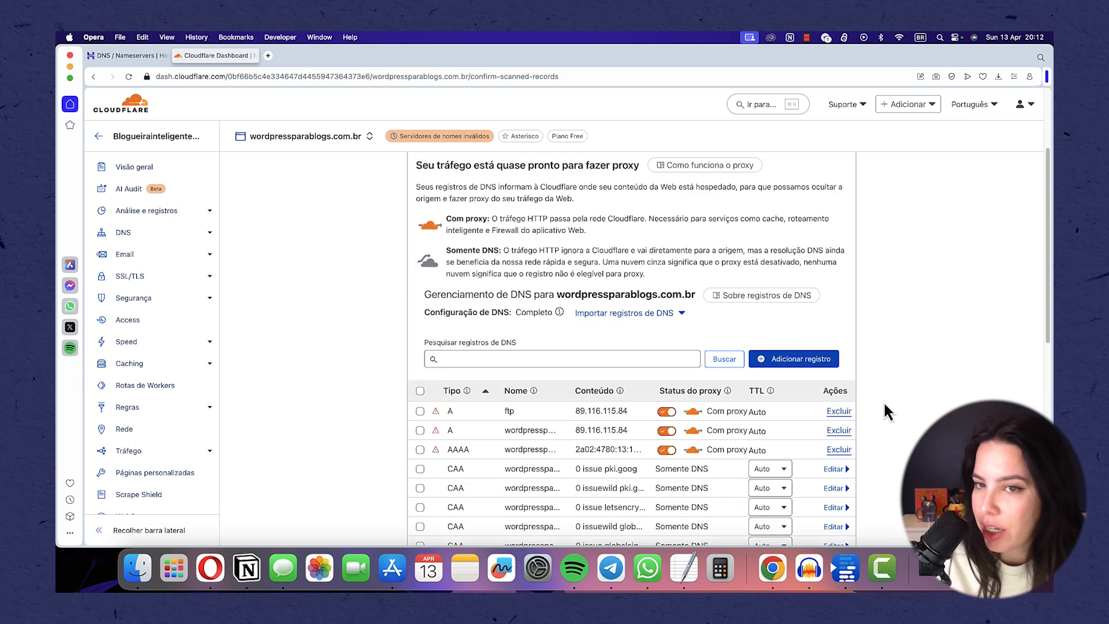
scroll(884, 406, "down", 10)
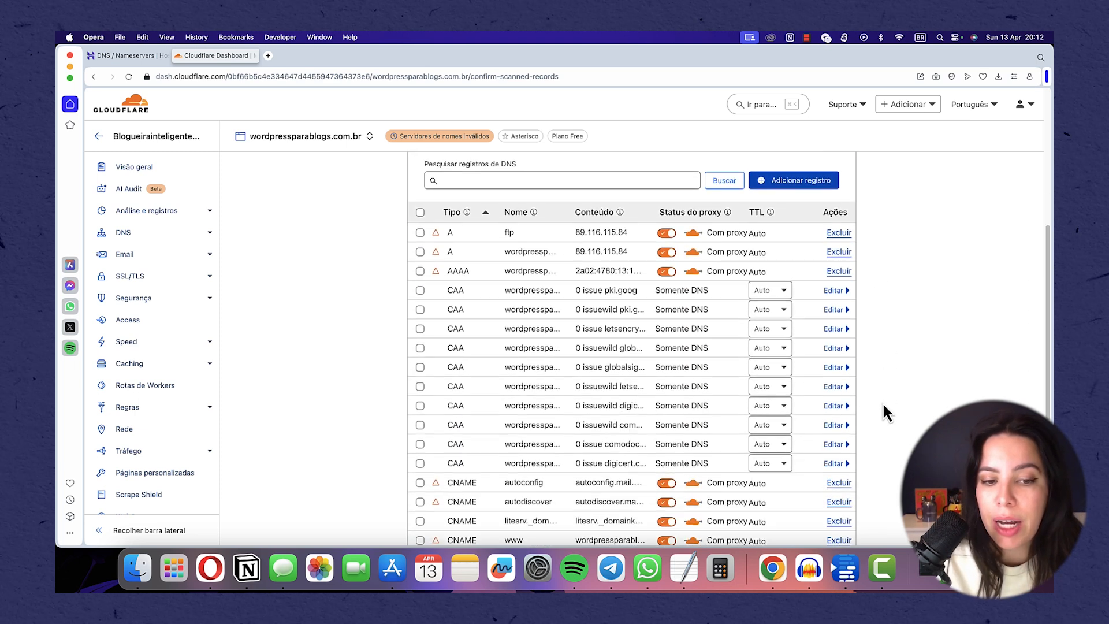
scroll(884, 411, "down", 3)
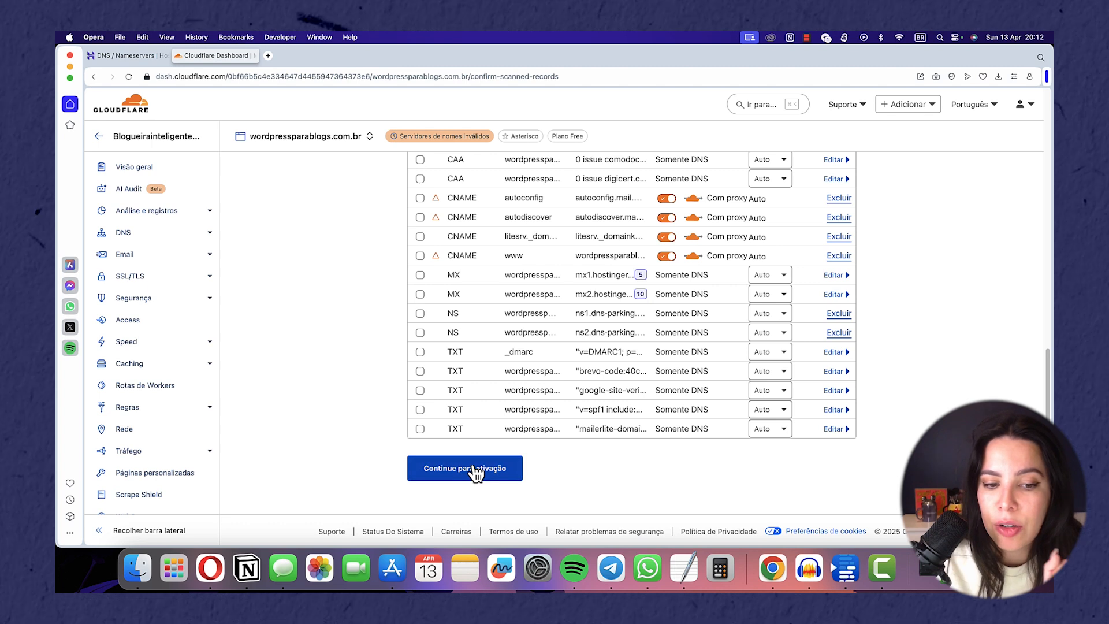
left_click(470, 470)
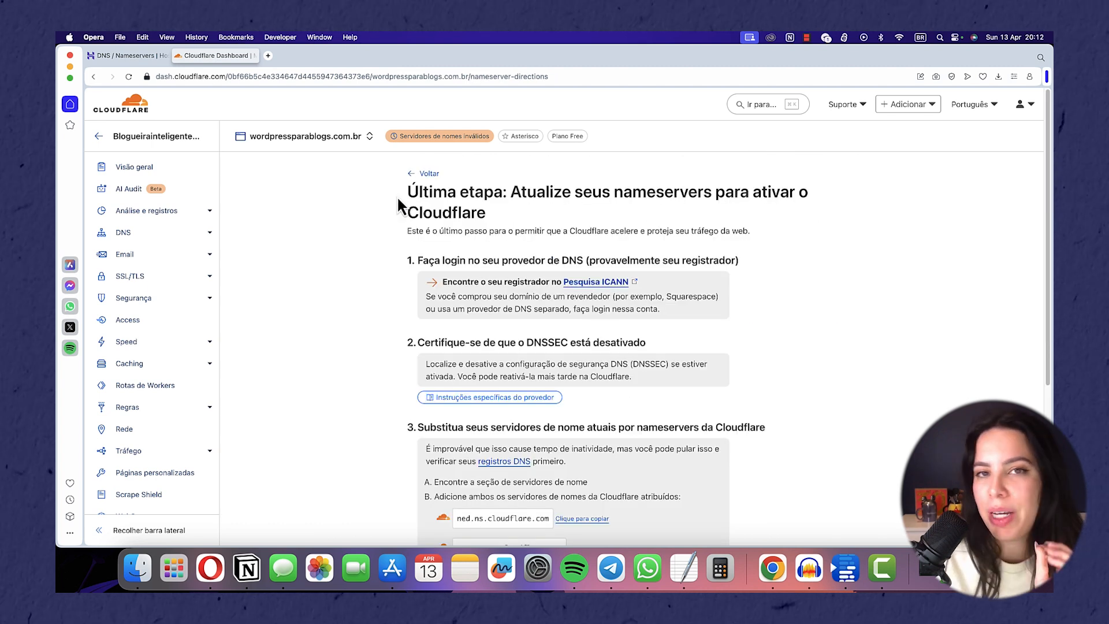
Read the instructions for updating the nameservers and copy the first assigned Cloudflare nameserver, ned.ns.cloudflare.com.
left_click_drag(506, 192, 644, 208)
left_click(645, 208)
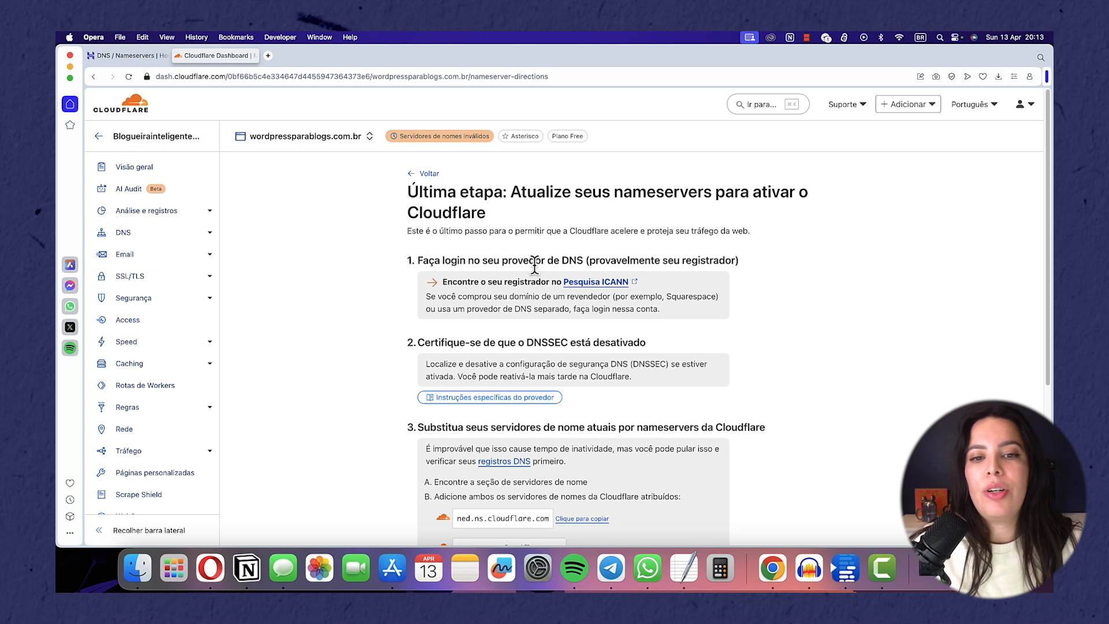
left_click_drag(602, 193, 716, 200)
left_click(718, 209)
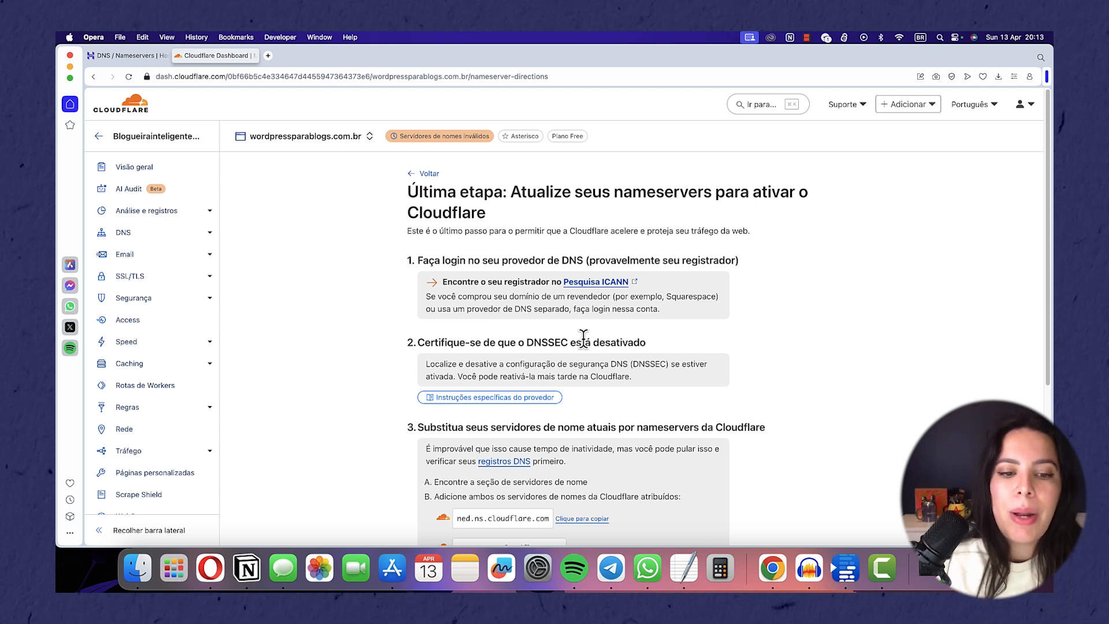
scroll(566, 312, "down", 3)
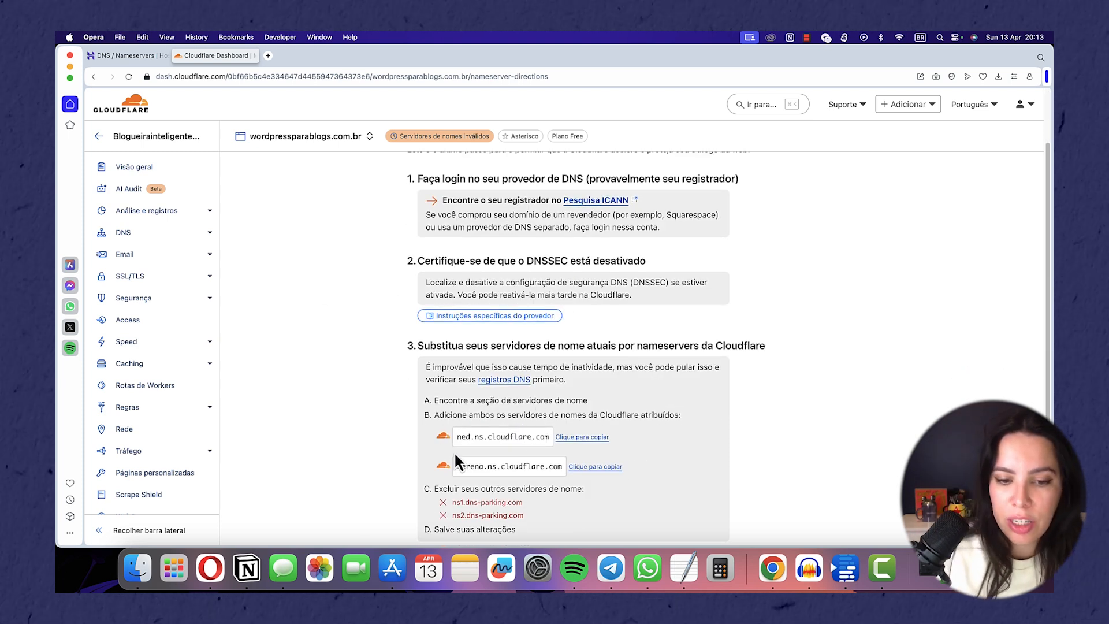
scroll(454, 399, "down", 1)
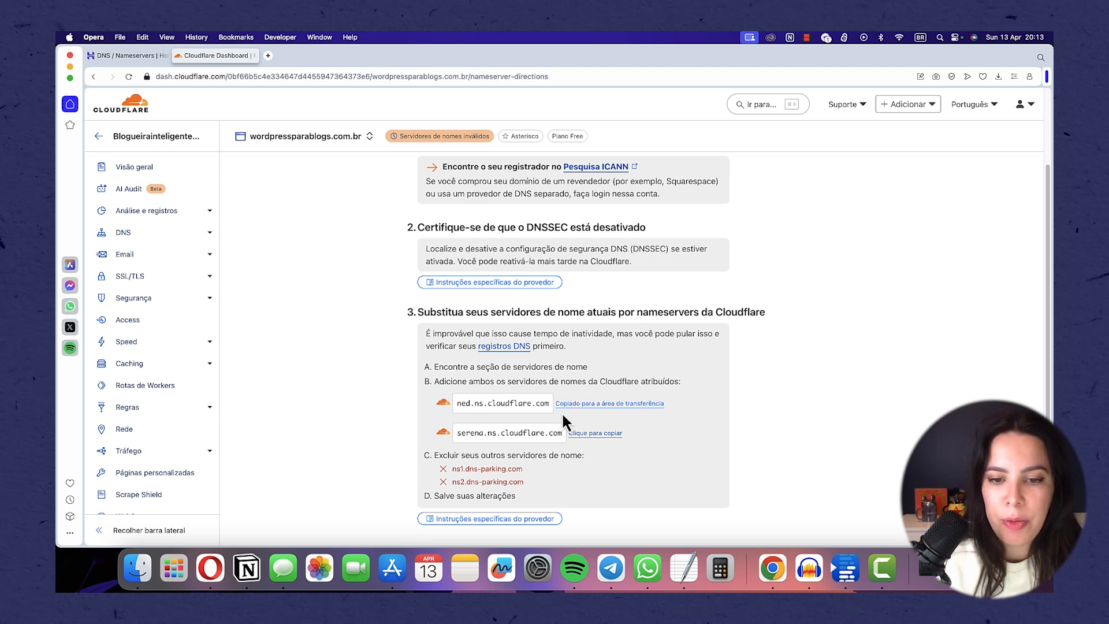
Switch to Hostinger and, starting from its home page, open the DNS and nameserver settings of wordpressparablogs.com.br.
left_click(137, 54)
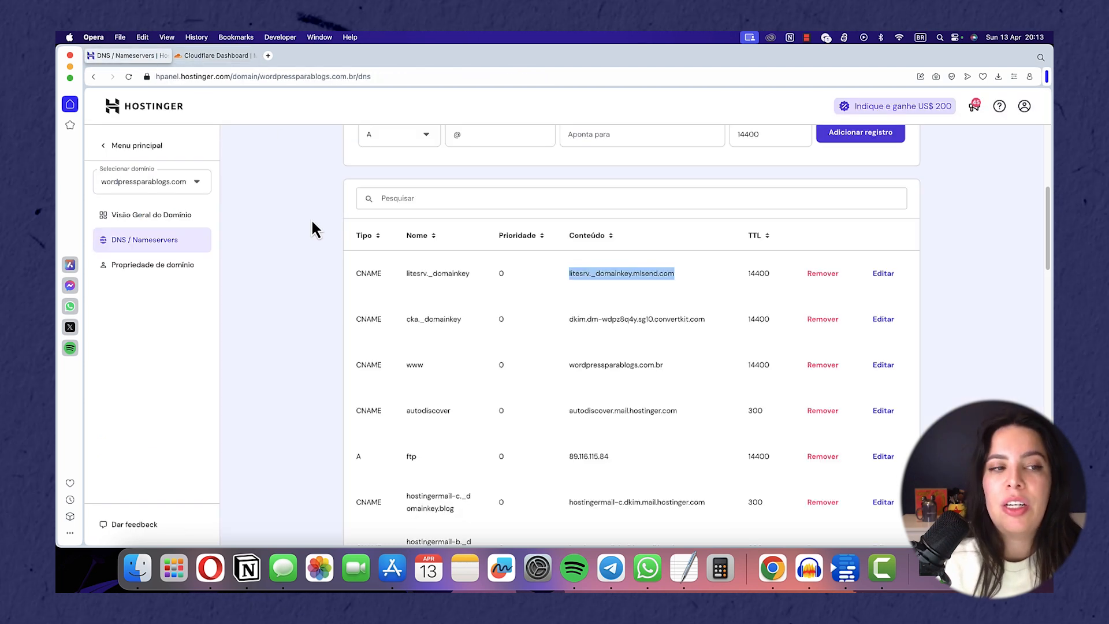
scroll(400, 199, "up", 4)
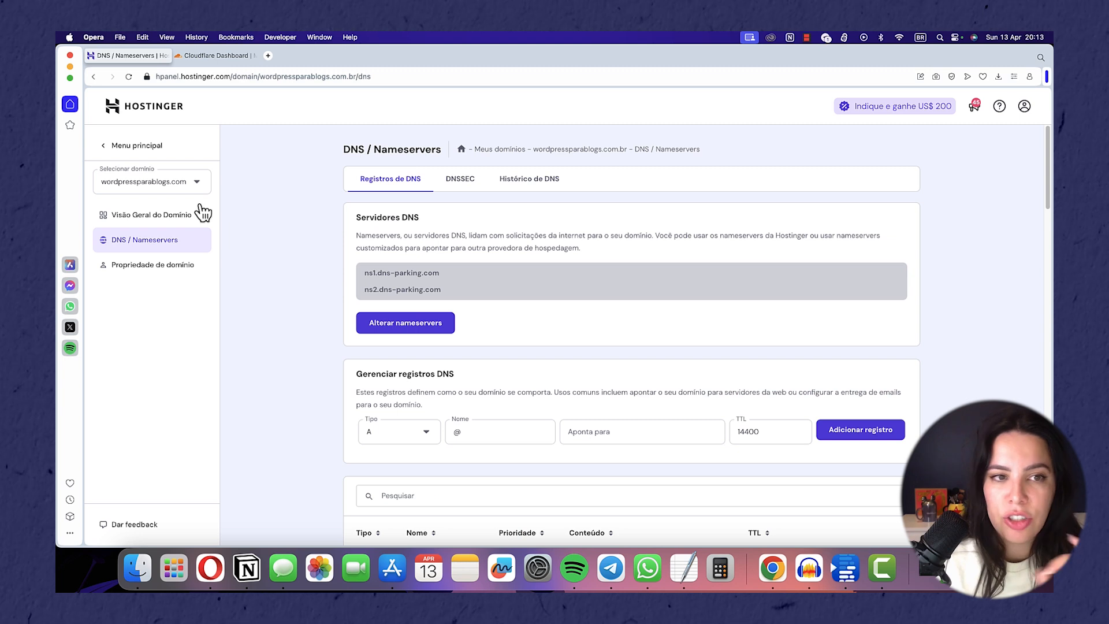
left_click(167, 151)
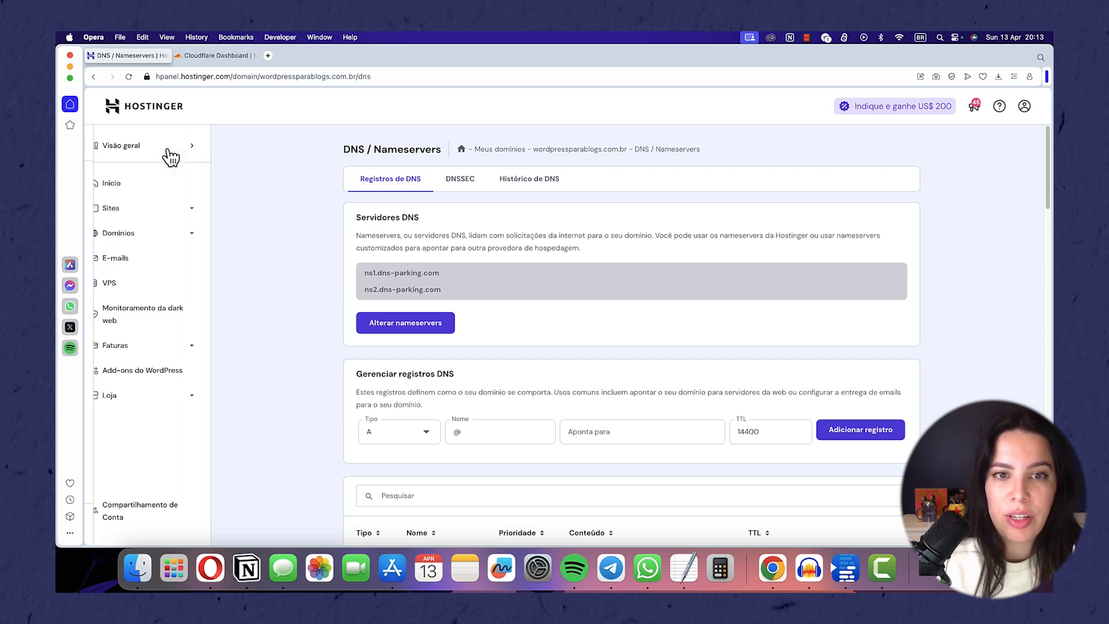
left_click(154, 184)
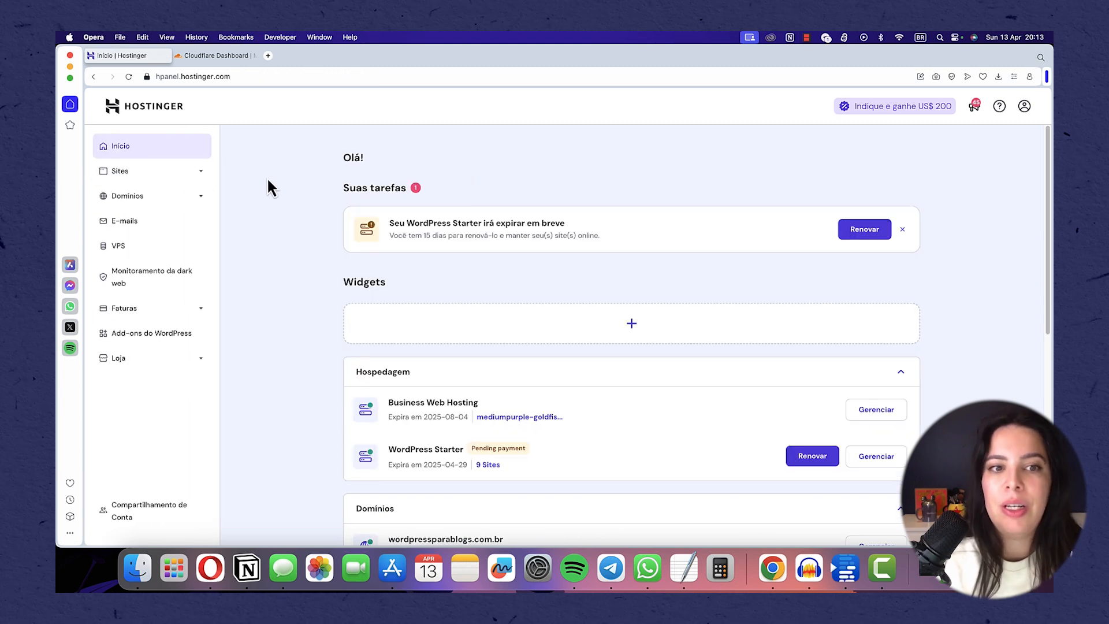
scroll(405, 268, "down", 5)
scroll(406, 267, "down", 1)
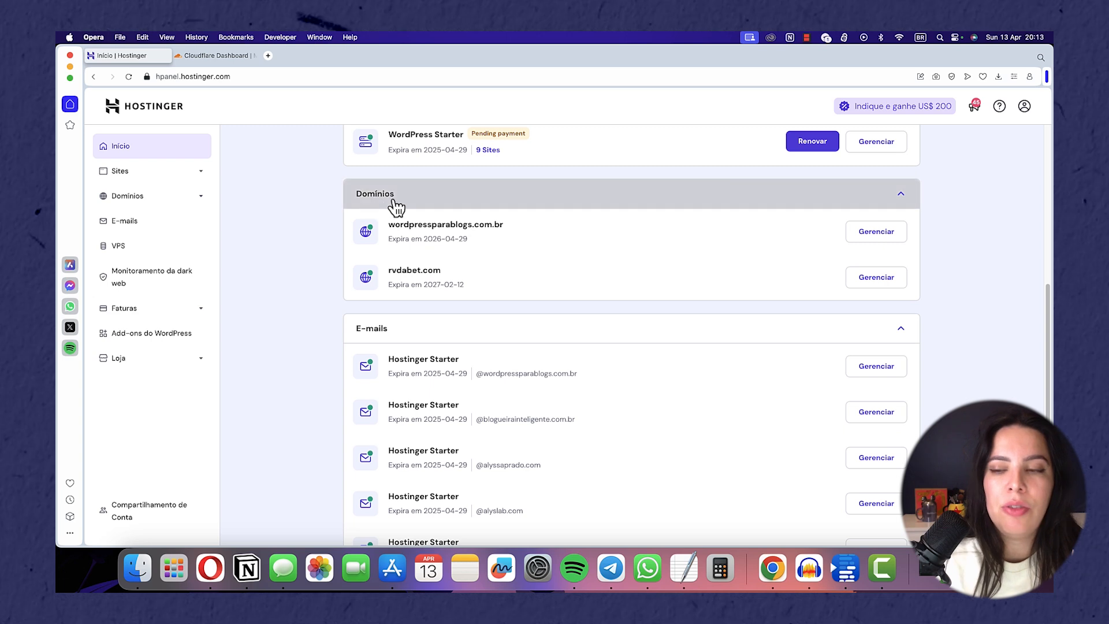
left_click(883, 234)
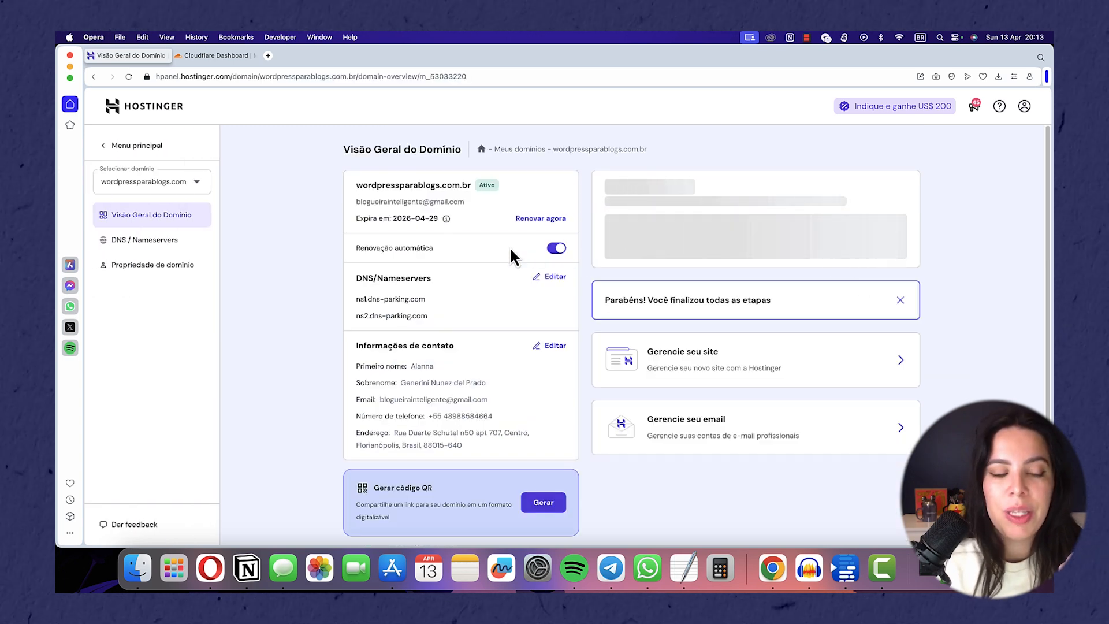
left_click(120, 242)
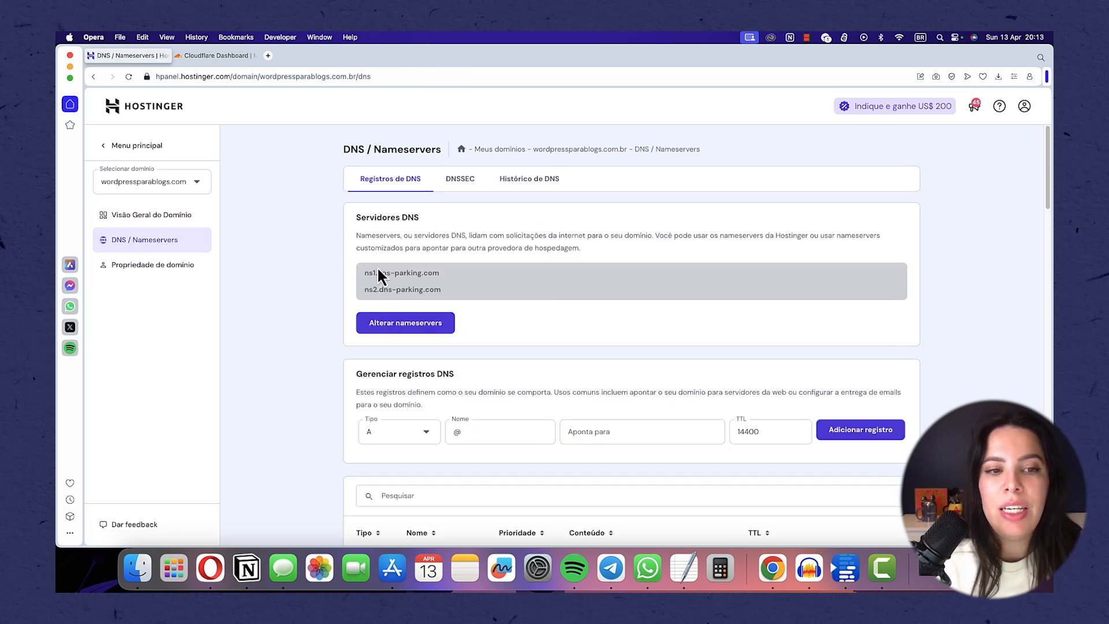
Choose to change the domain's nameservers and replace the first one with ned.ns.cloudflare.com.
left_click_drag(357, 219, 408, 221)
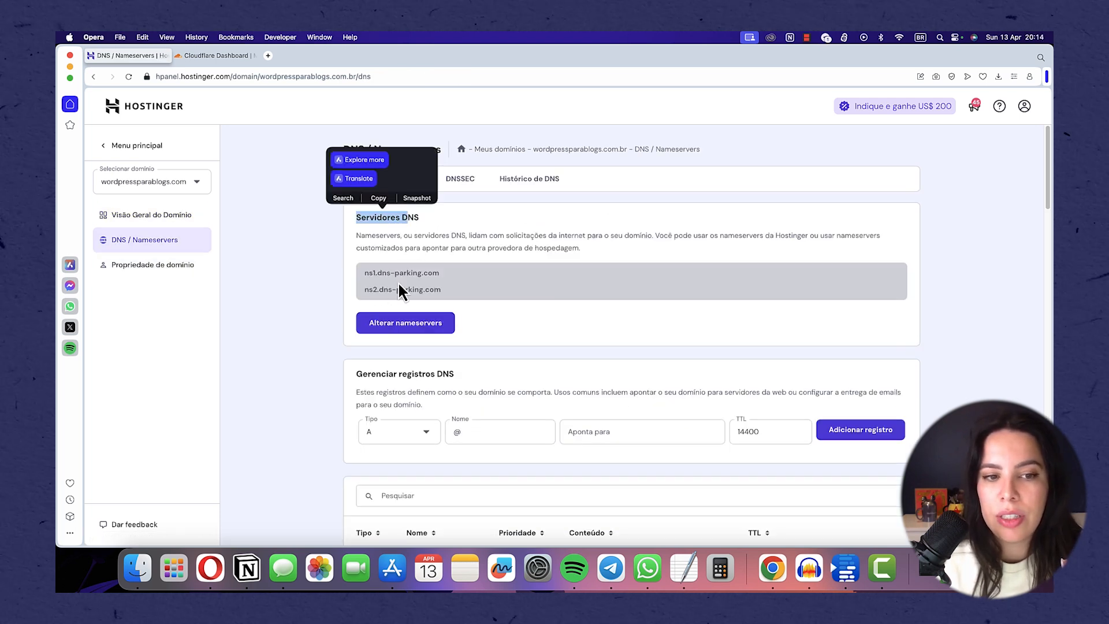
left_click(397, 286)
left_click(440, 327)
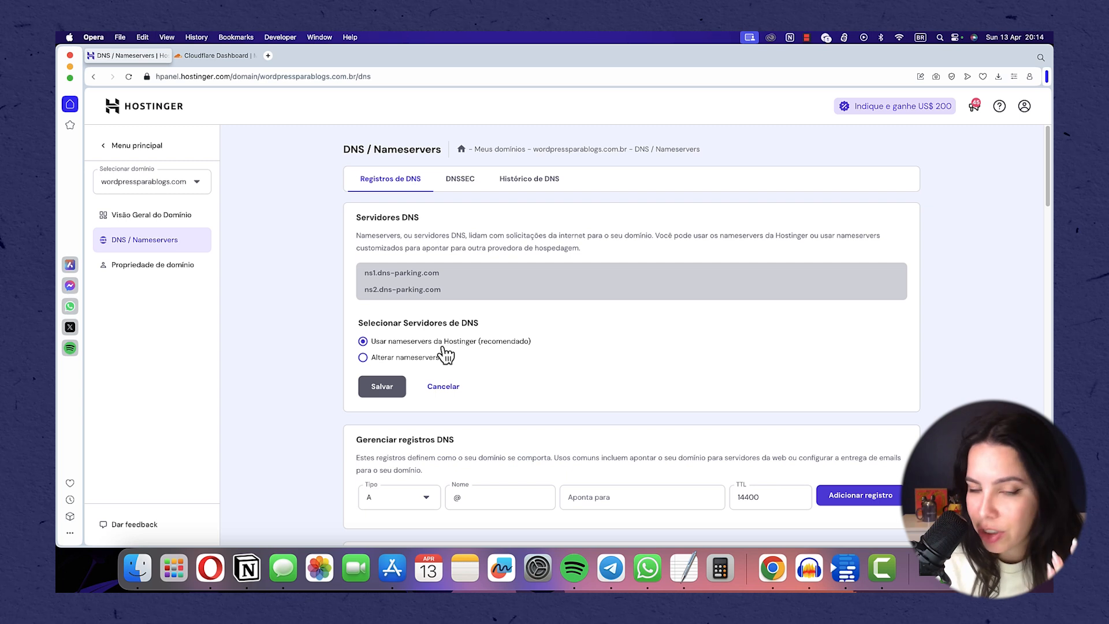
left_click(407, 360)
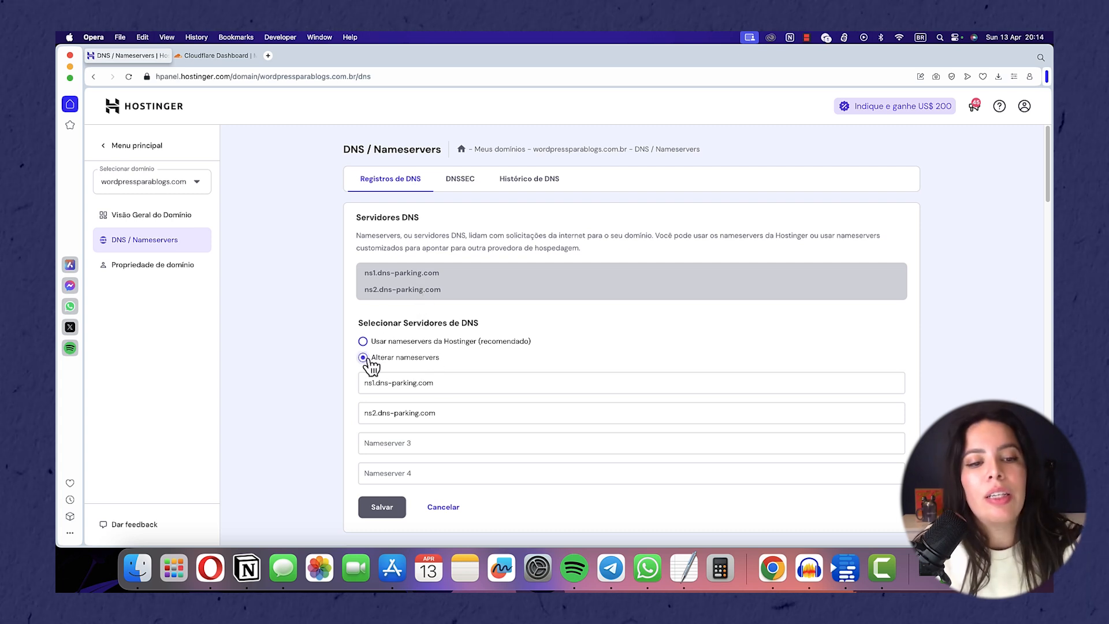
left_click_drag(438, 383, 355, 384)
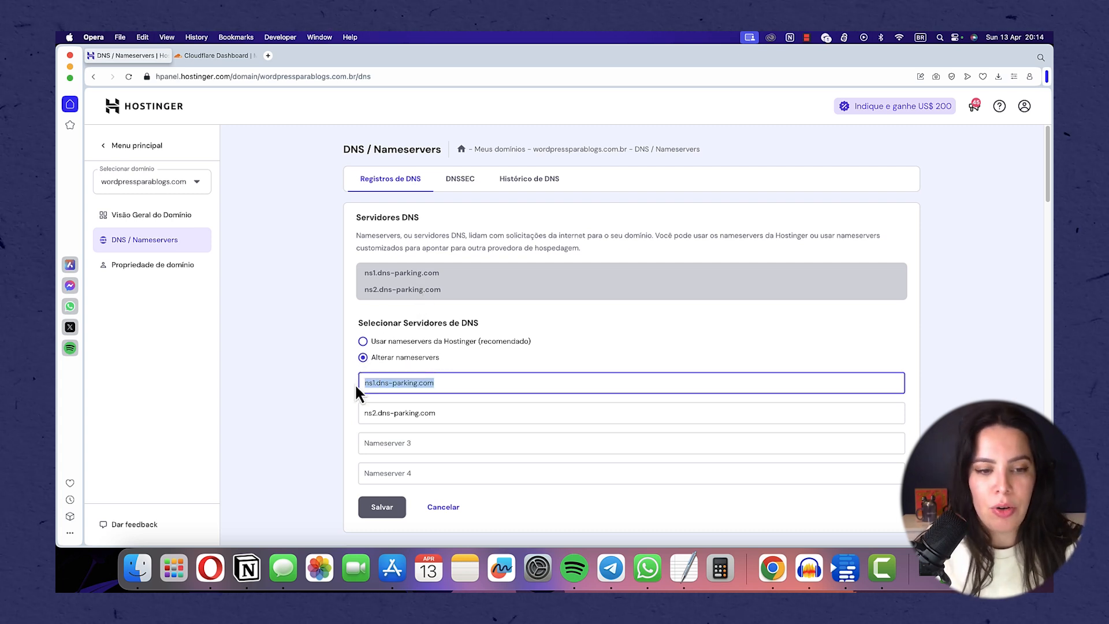
type("ned.ns.cloudflare.com")
Copy Cloudflare's second assigned nameserver, replace Hostinger's second nameserver with serena.ns.cloudflare.com, save the change and close the confirmation.
left_click(212, 56)
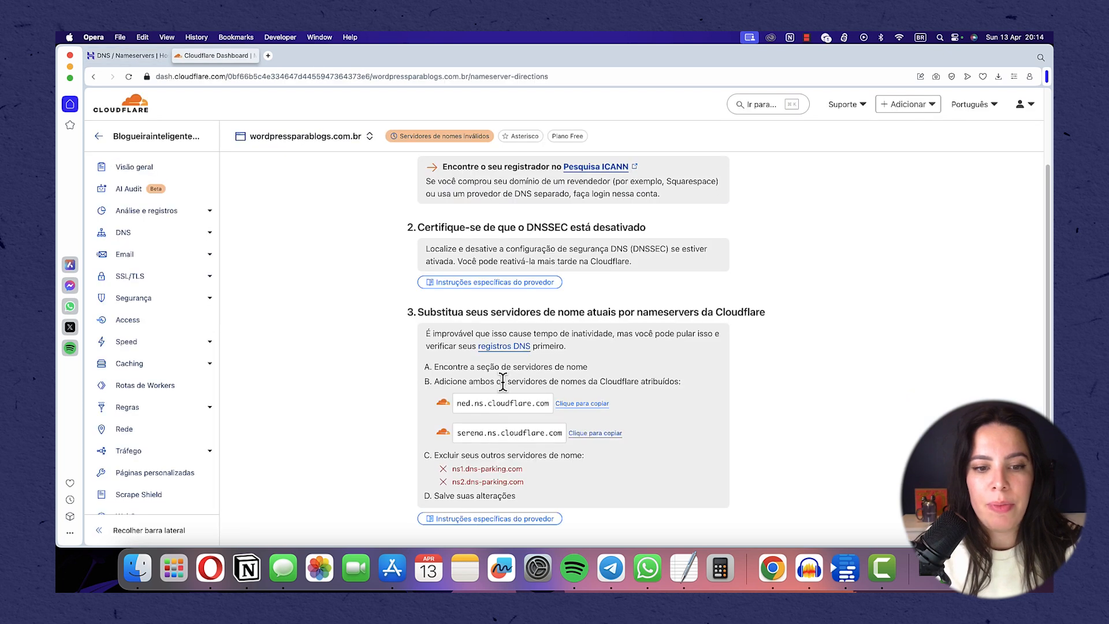
left_click(583, 433)
left_click(126, 56)
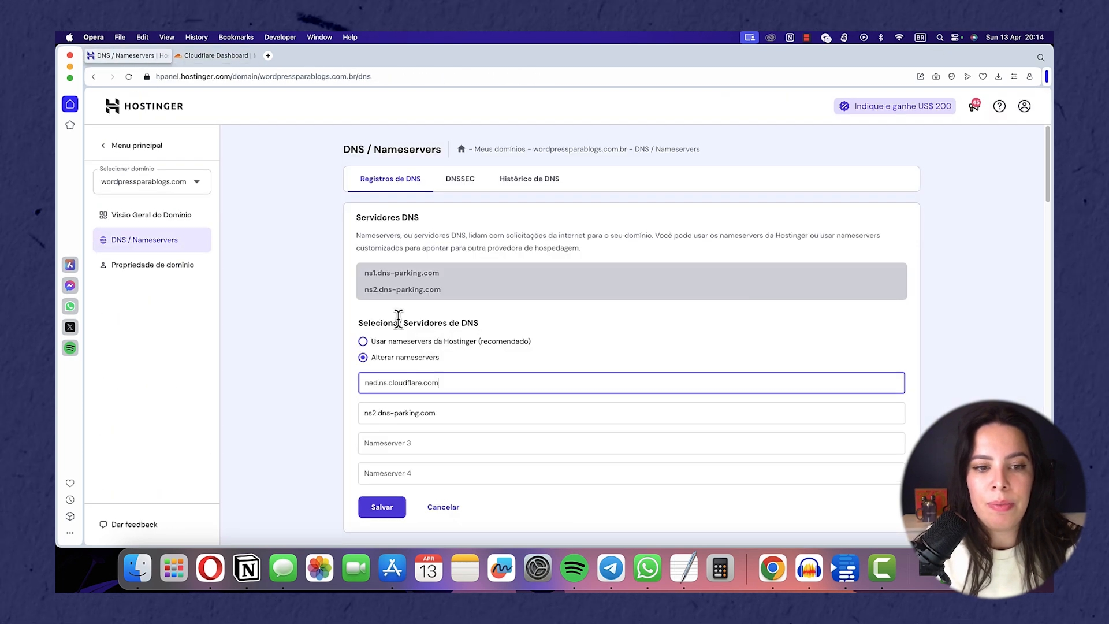
left_click_drag(438, 413, 363, 413)
type("serena.ns.cloudflare.com")
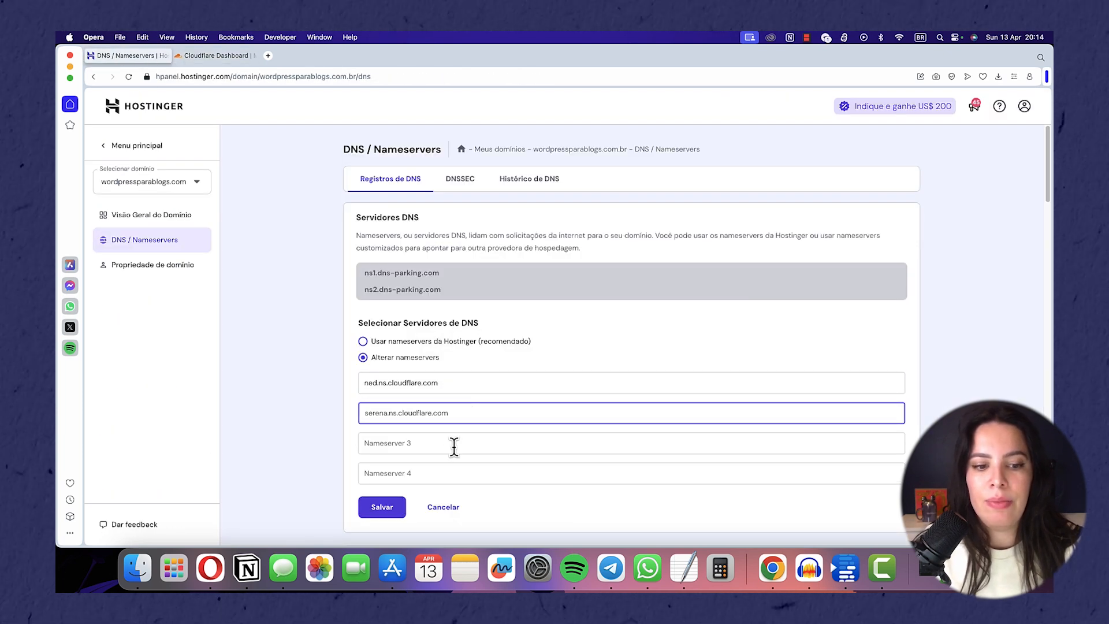
left_click(397, 505)
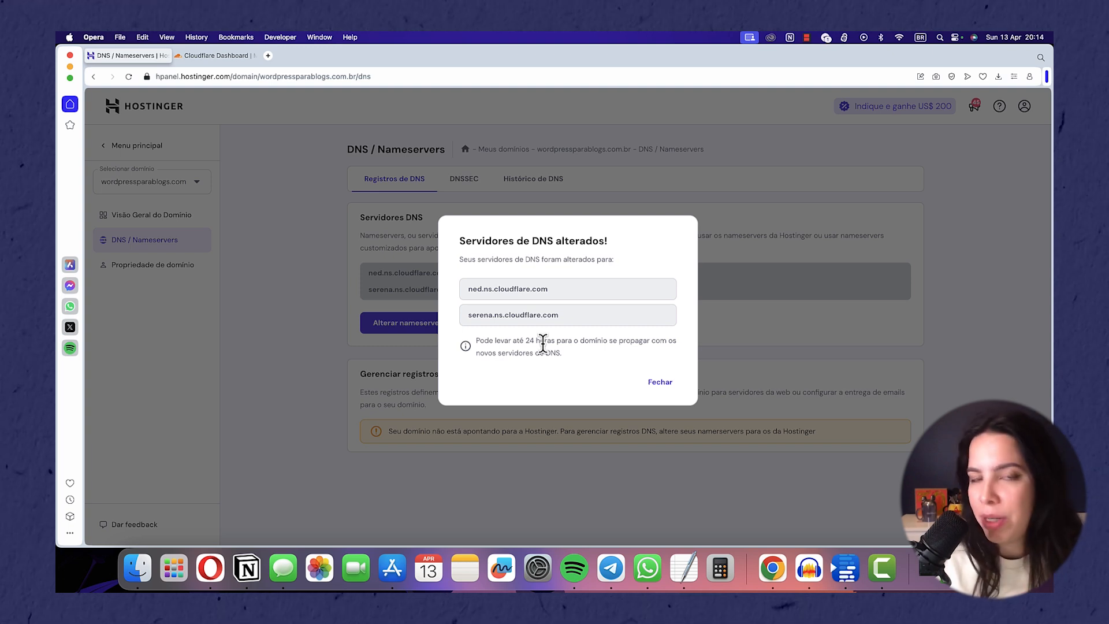
left_click(652, 398)
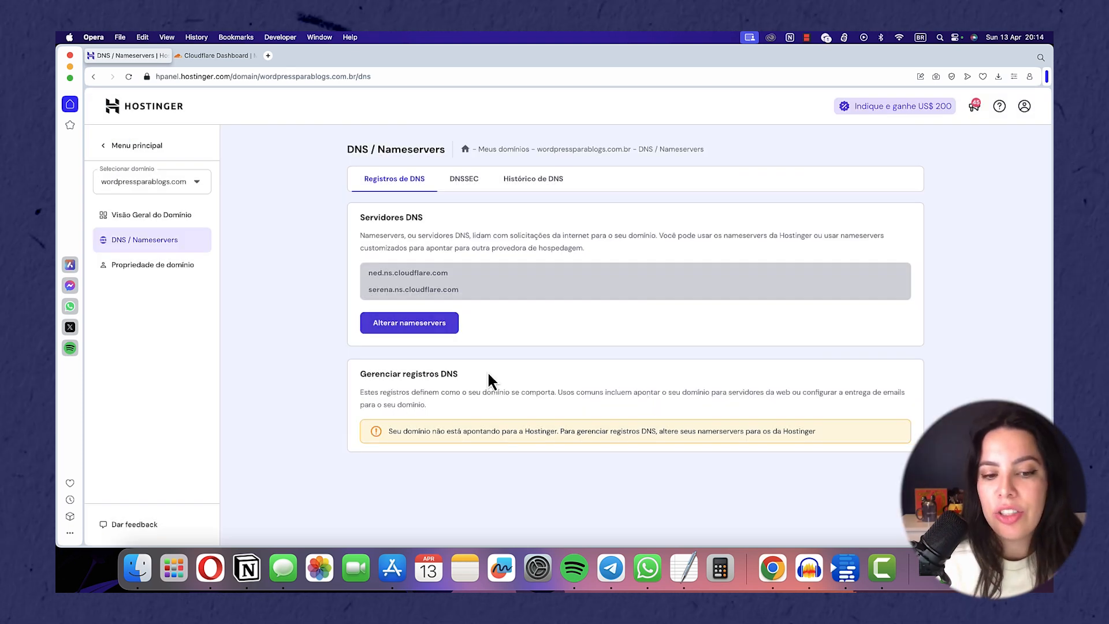
Read Hostinger's note on managing DNS records and compare the saved nameservers with the ones assigned by Cloudflare.
left_click_drag(381, 431, 744, 448)
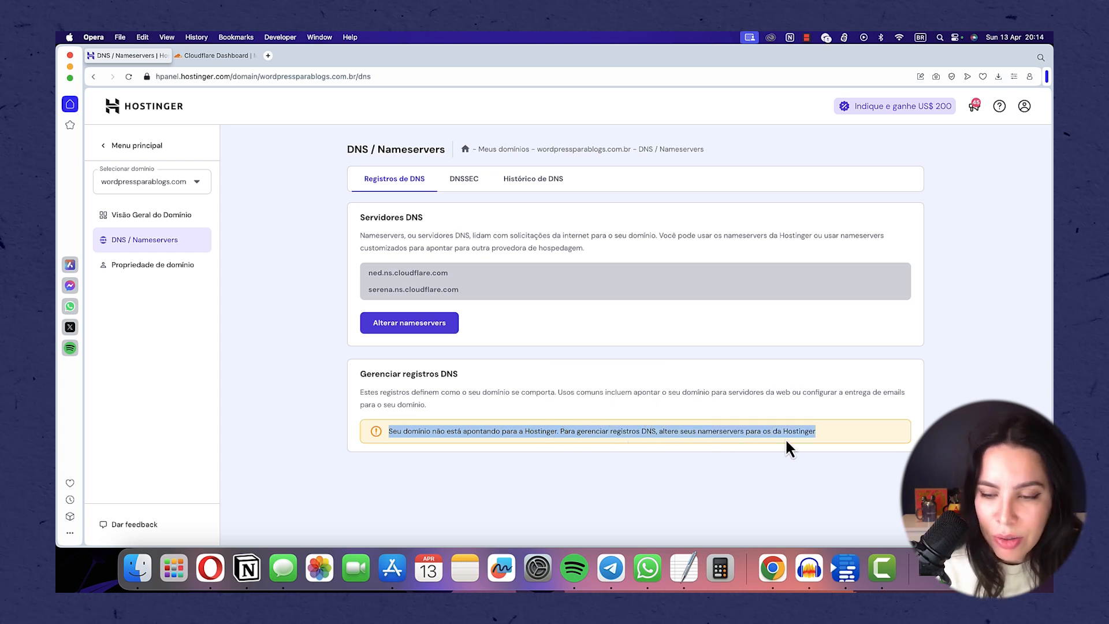
left_click(439, 431)
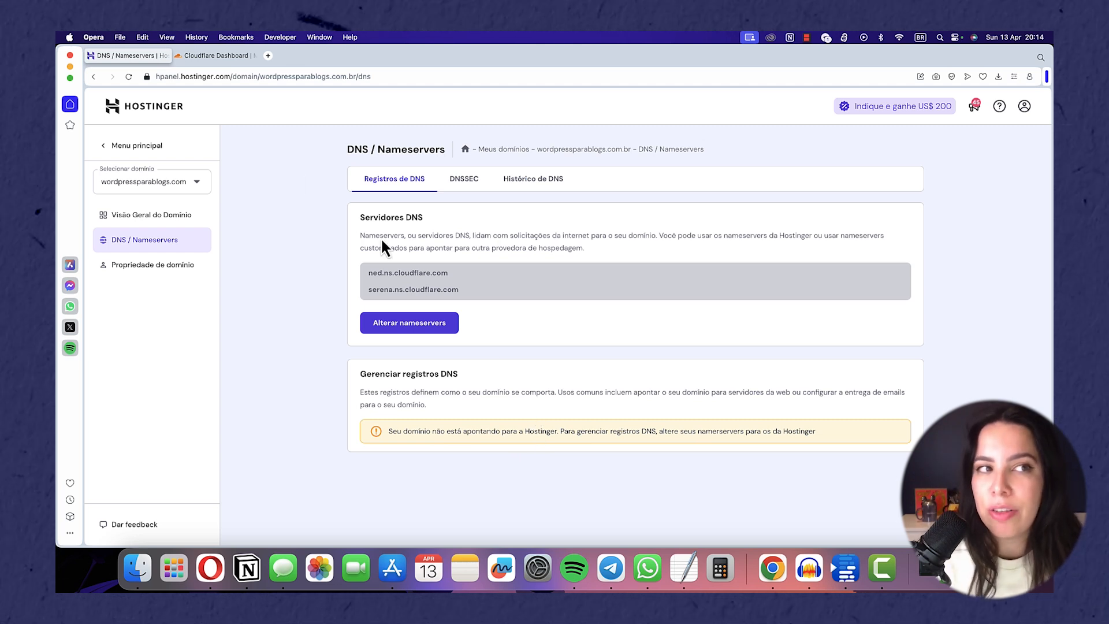
left_click(220, 56)
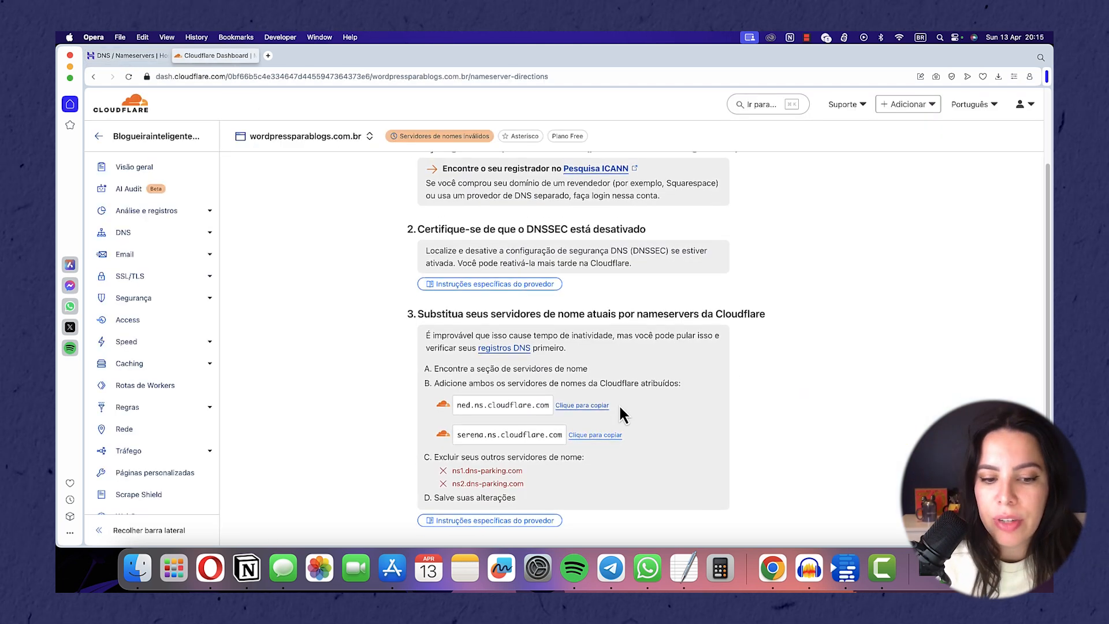
scroll(619, 404, "up", 1)
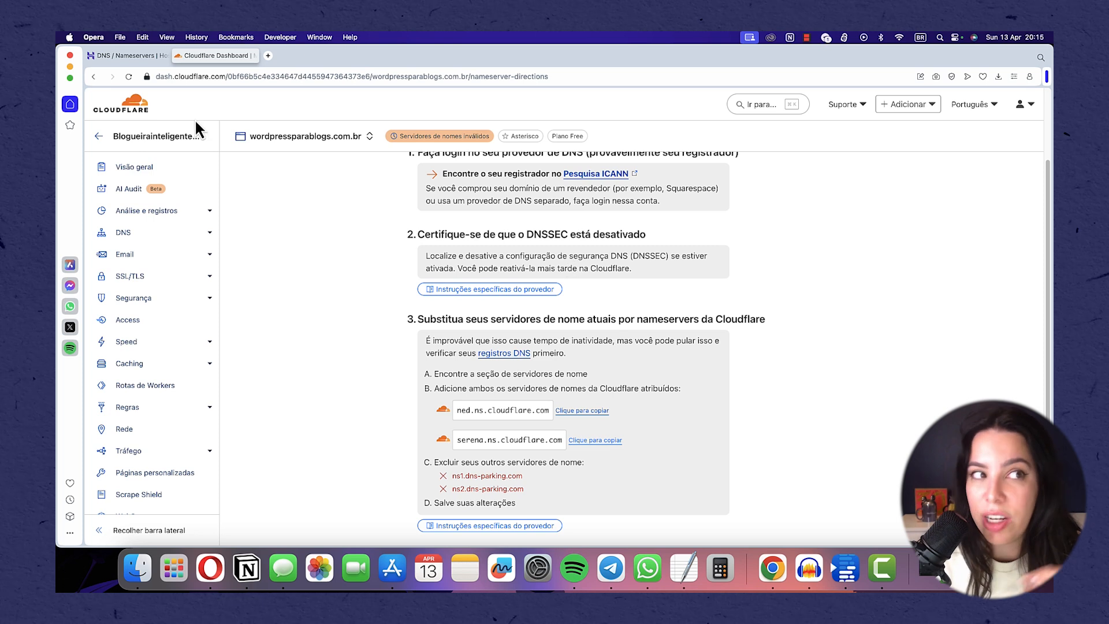
left_click(129, 56)
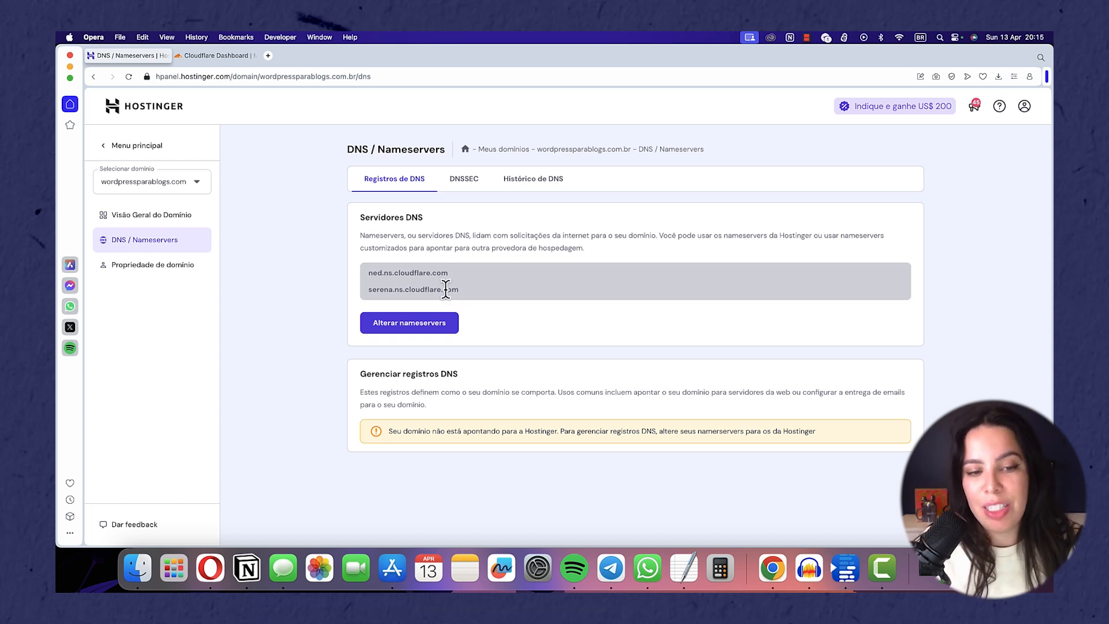
Return to Cloudflare and continue from the nameserver instructions to the domain's overview page.
left_click(222, 56)
scroll(656, 388, "down", 4)
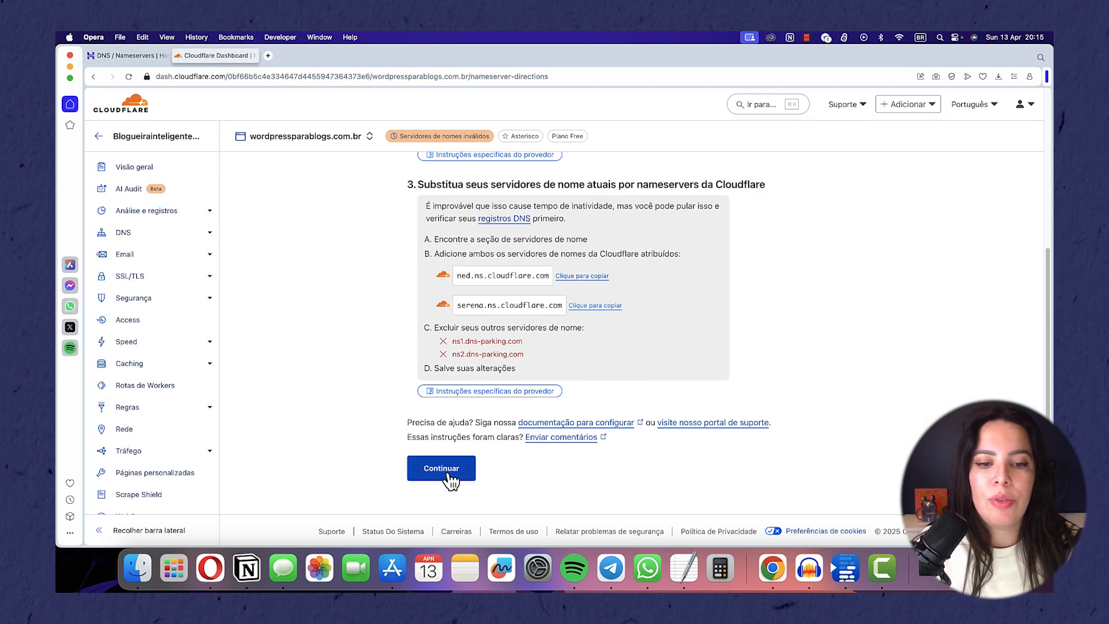
left_click(450, 471)
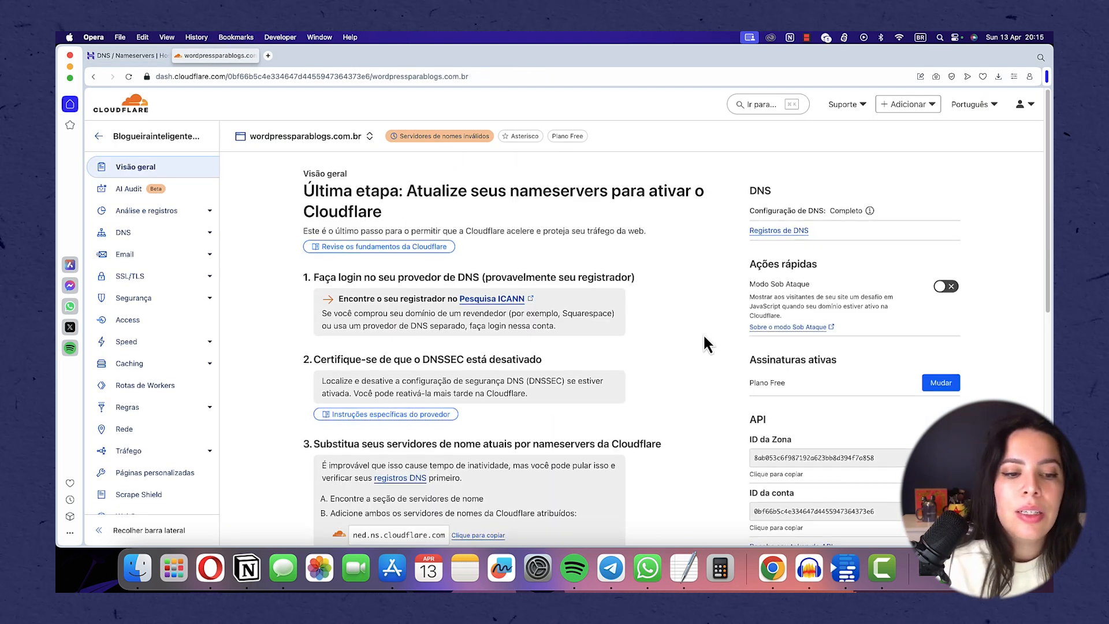
Read the note on nameserver processing time and have Cloudflare check the domain's nameservers now.
scroll(706, 338, "down", 7)
scroll(706, 337, "down", 1)
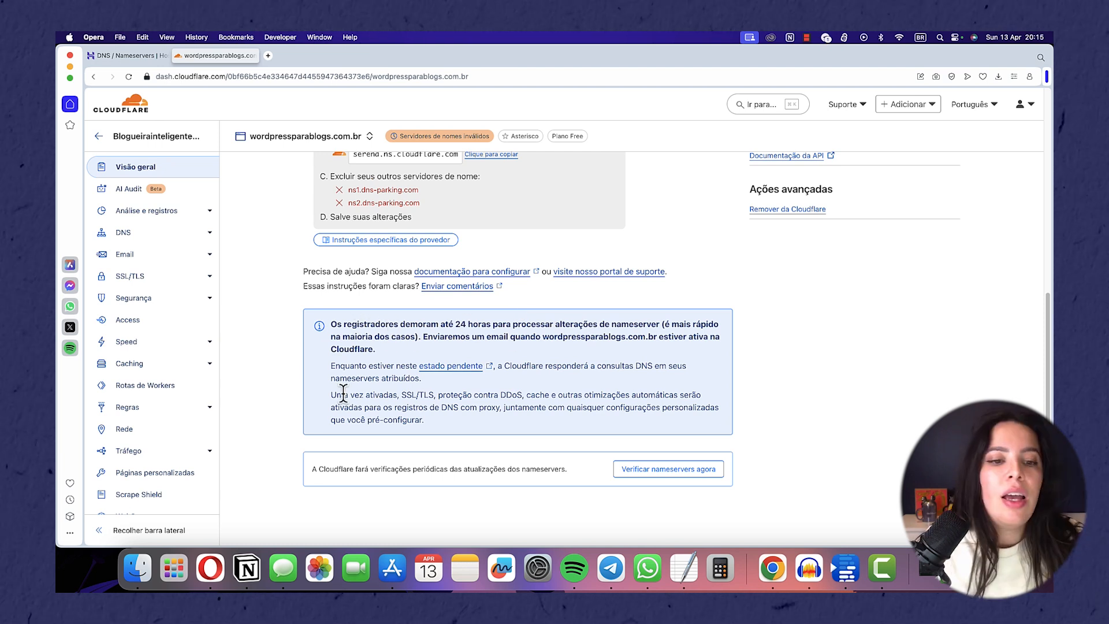
left_click_drag(320, 469, 481, 470)
left_click(481, 470)
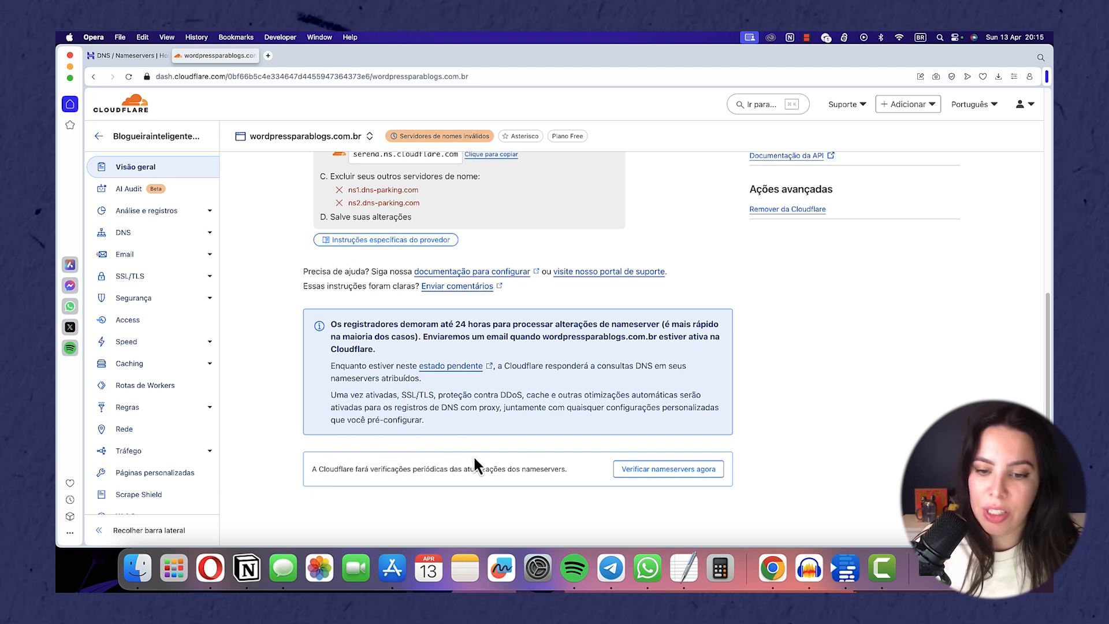
left_click(646, 475)
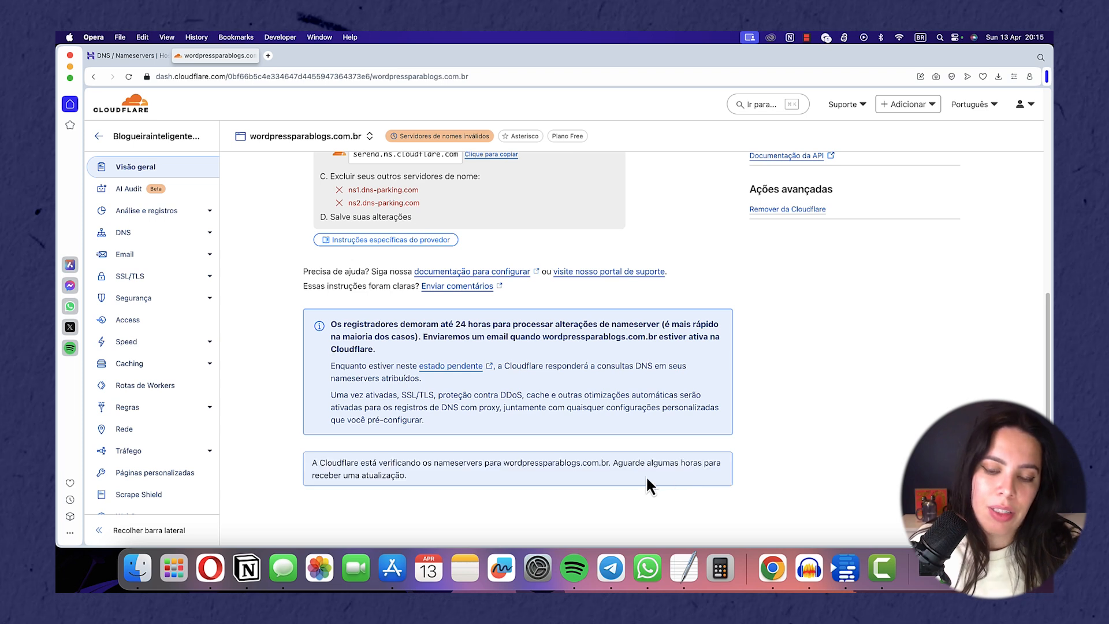
left_click_drag(624, 464, 686, 478)
left_click(688, 478)
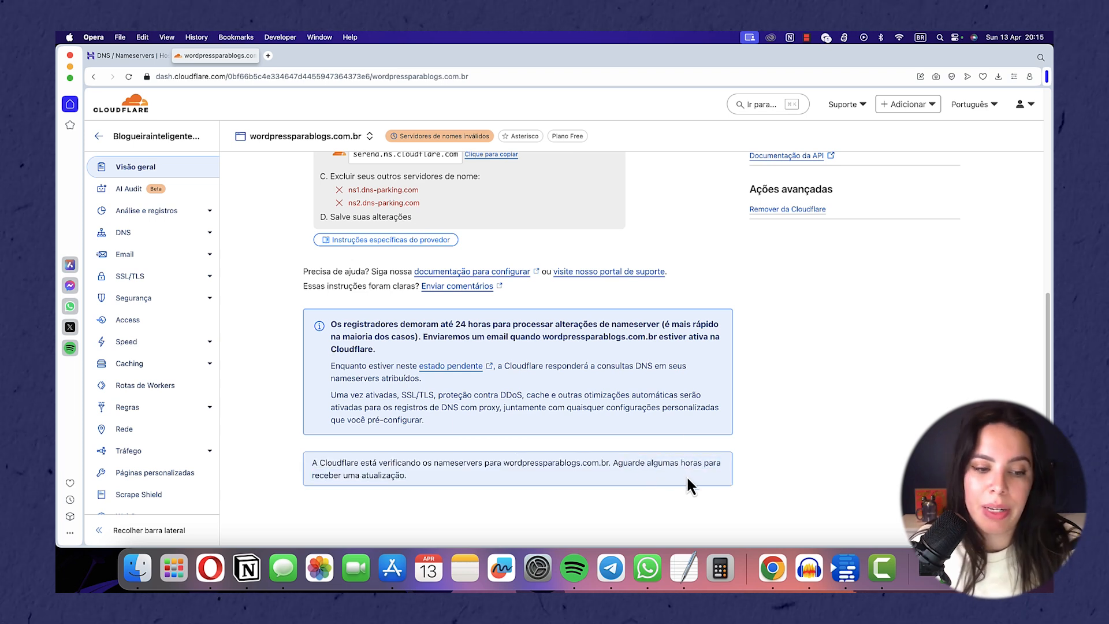
scroll(685, 478, "up", 8)
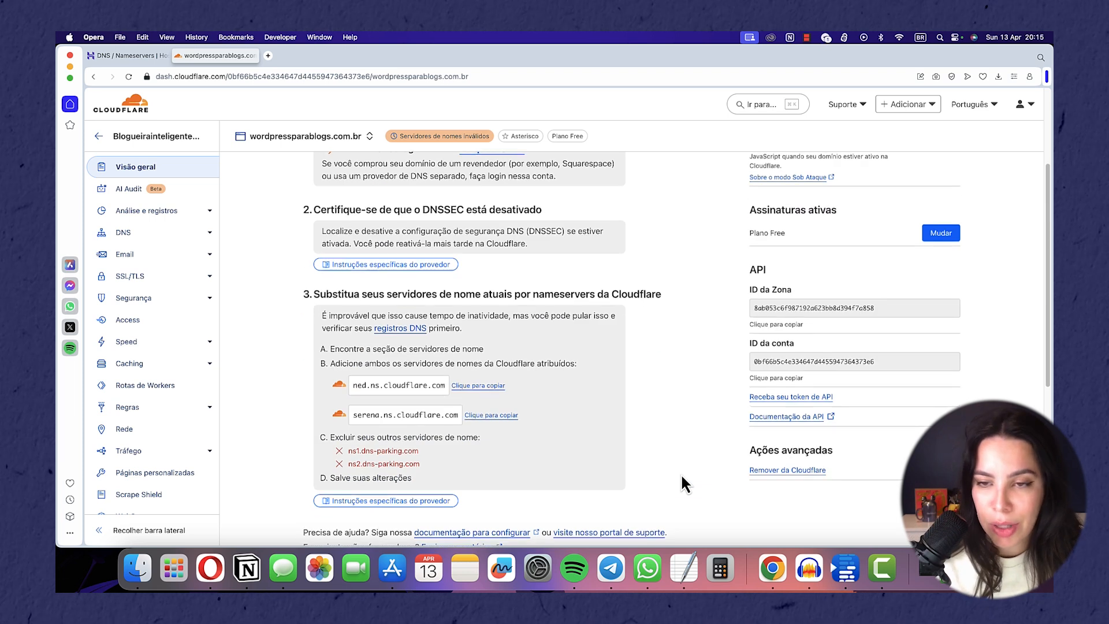
scroll(682, 477, "down", 5)
scroll(682, 477, "down", 4)
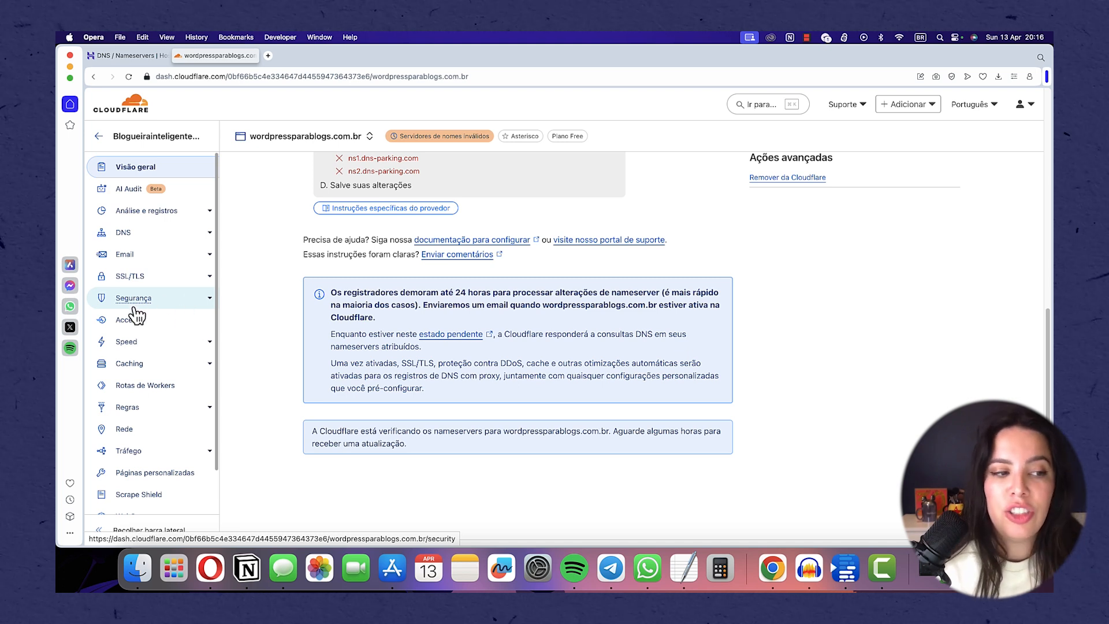
Open the domain's security overview, dismiss the introduction and tip about the new dashboard, and review the security suggestions.
left_click(174, 301)
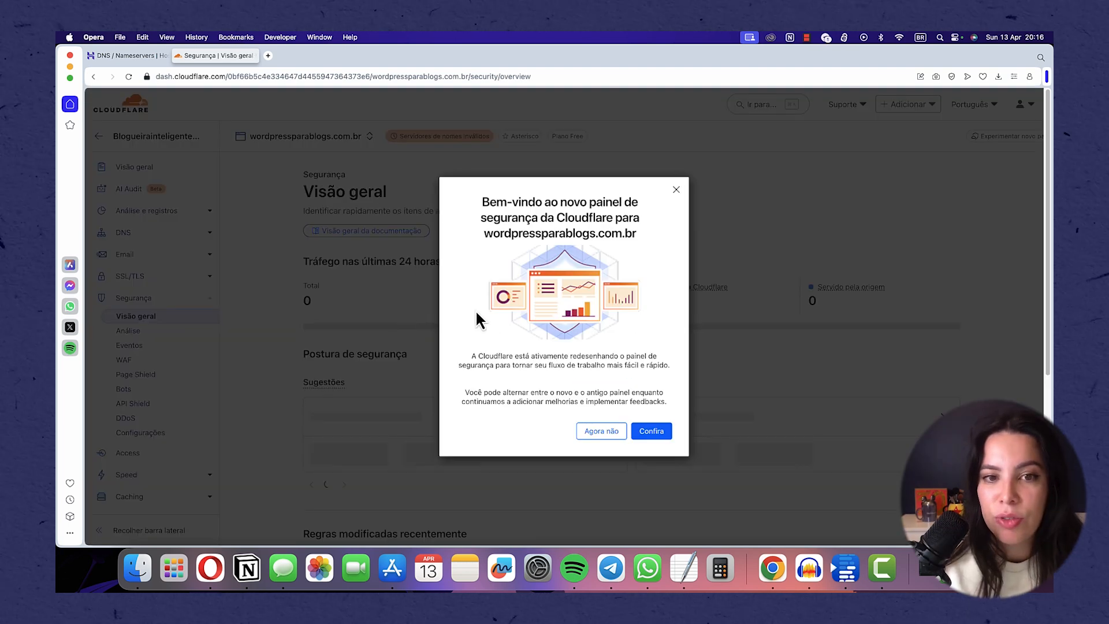
left_click(676, 191)
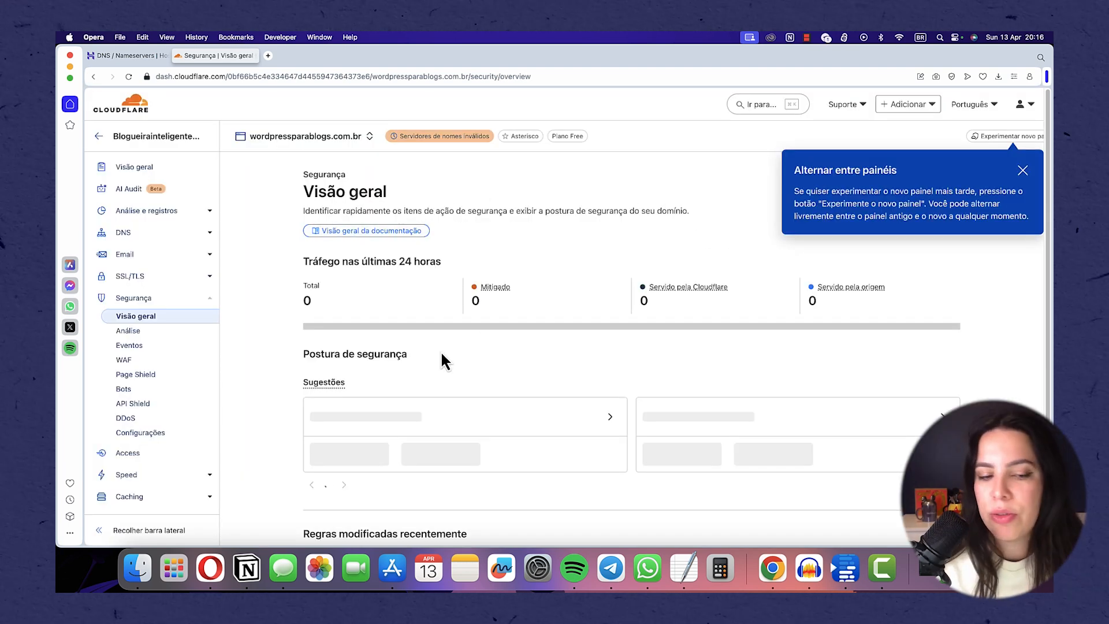
scroll(442, 356, "down", 3)
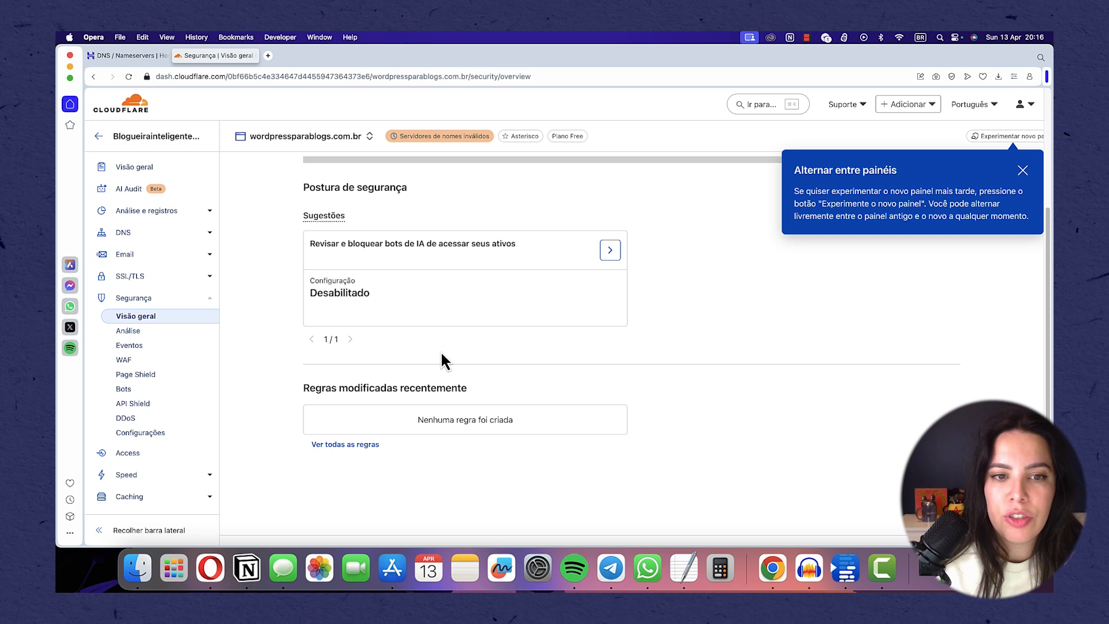
scroll(440, 350, "down", 1)
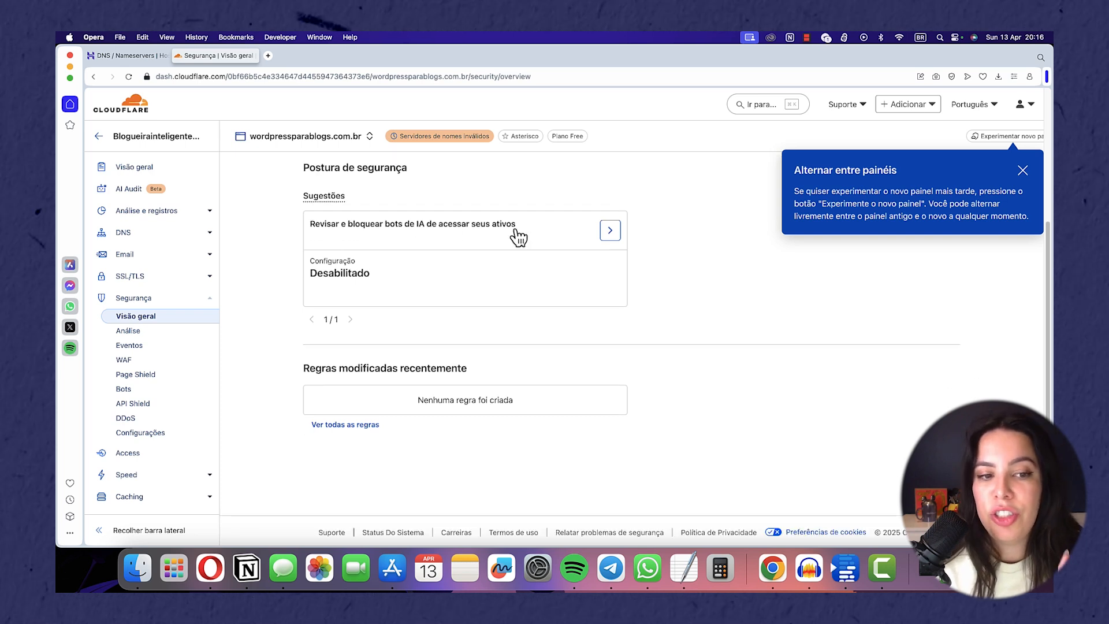
scroll(508, 342, "up", 5)
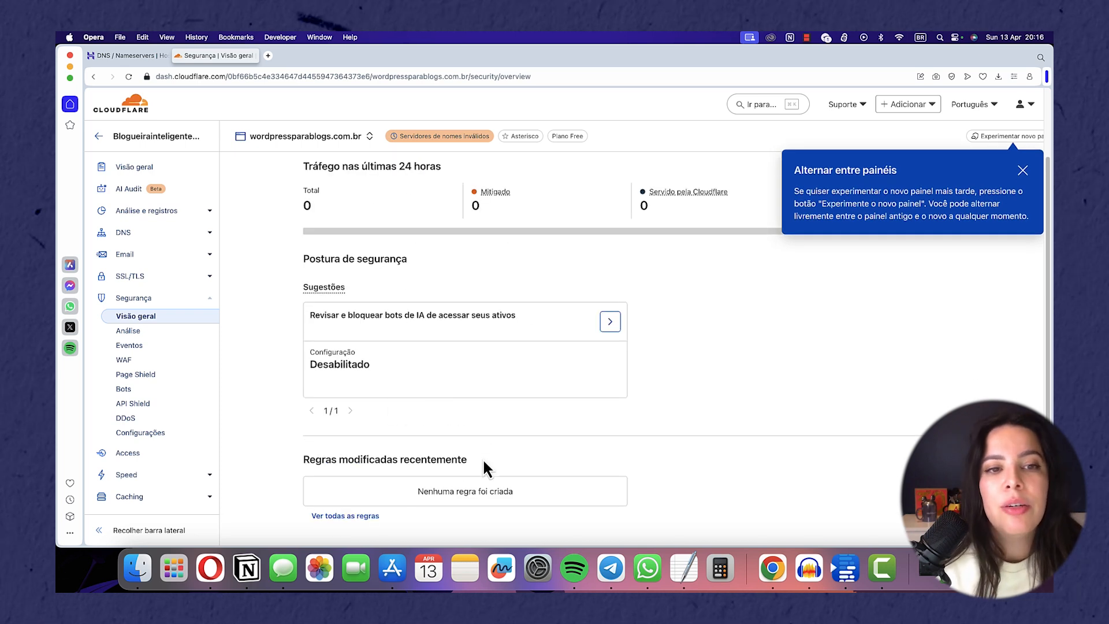
left_click(1022, 171)
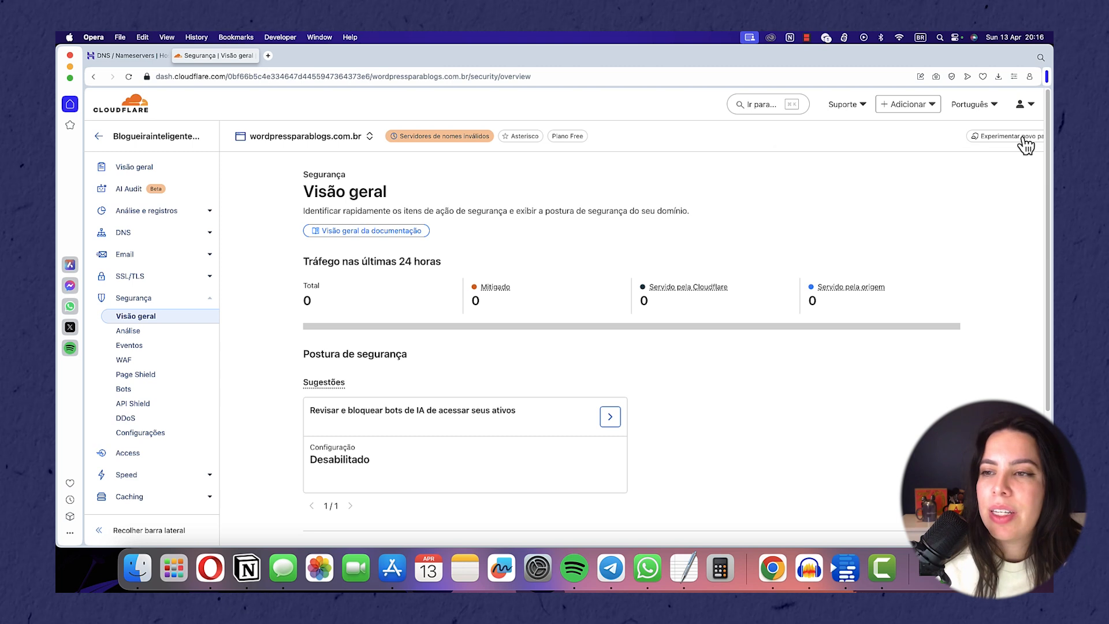
Narrow the browser window to reveal the dashboard switch and change to Cloudflare's new security dashboard.
left_click_drag(1053, 228, 967, 229)
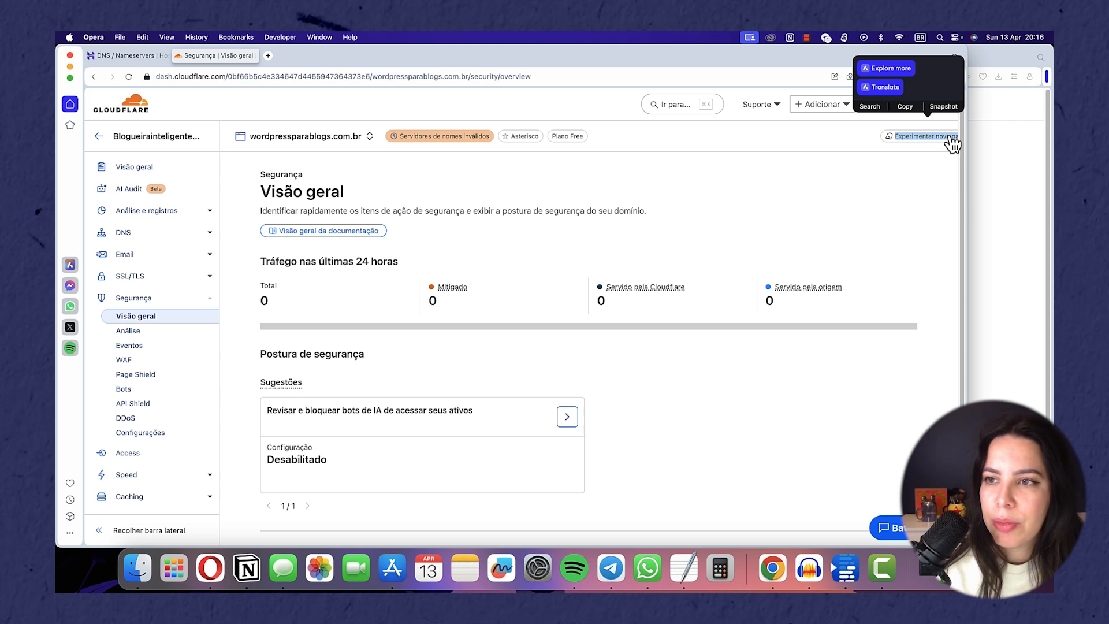
right_click(951, 139)
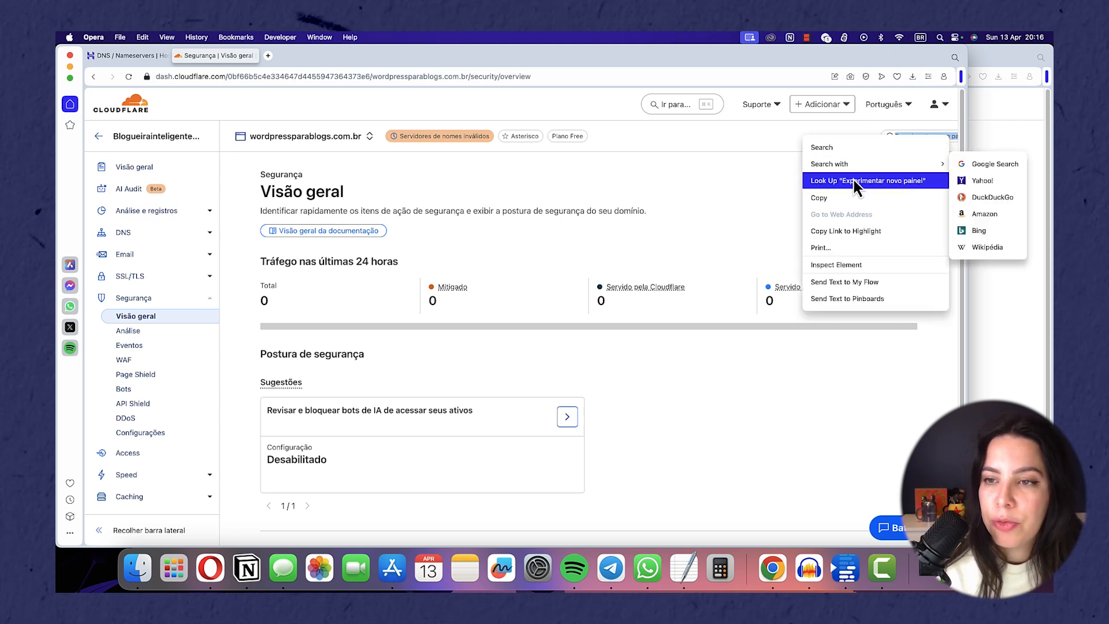
left_click(883, 139)
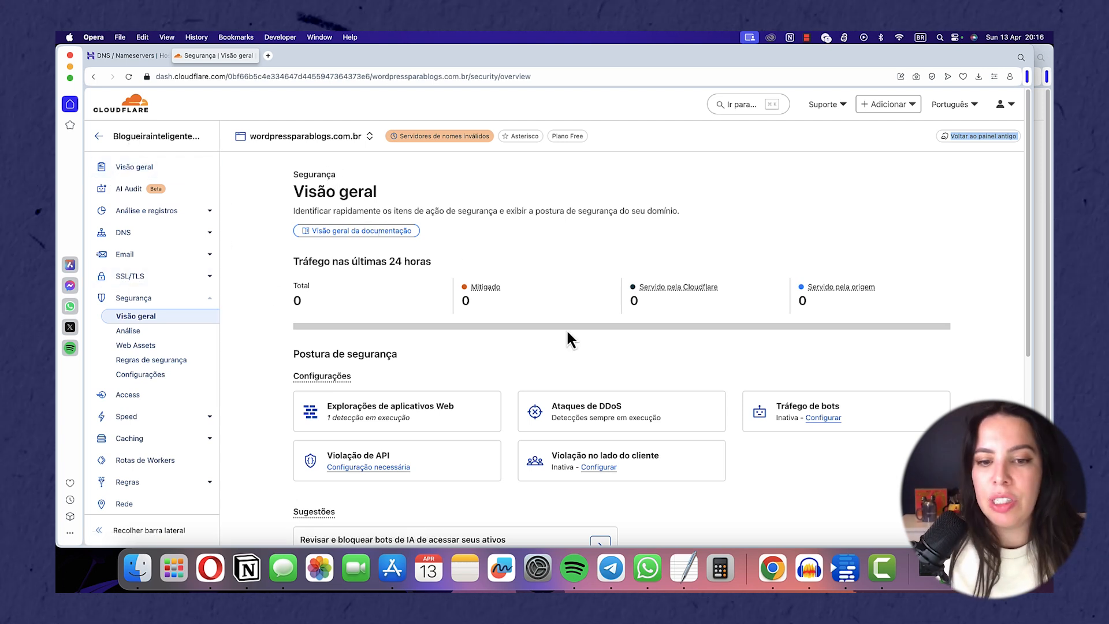
Examine the DDoS protection rules from the security overview, and return to the domain's overview to check its nameserver status.
scroll(543, 364, "down", 1)
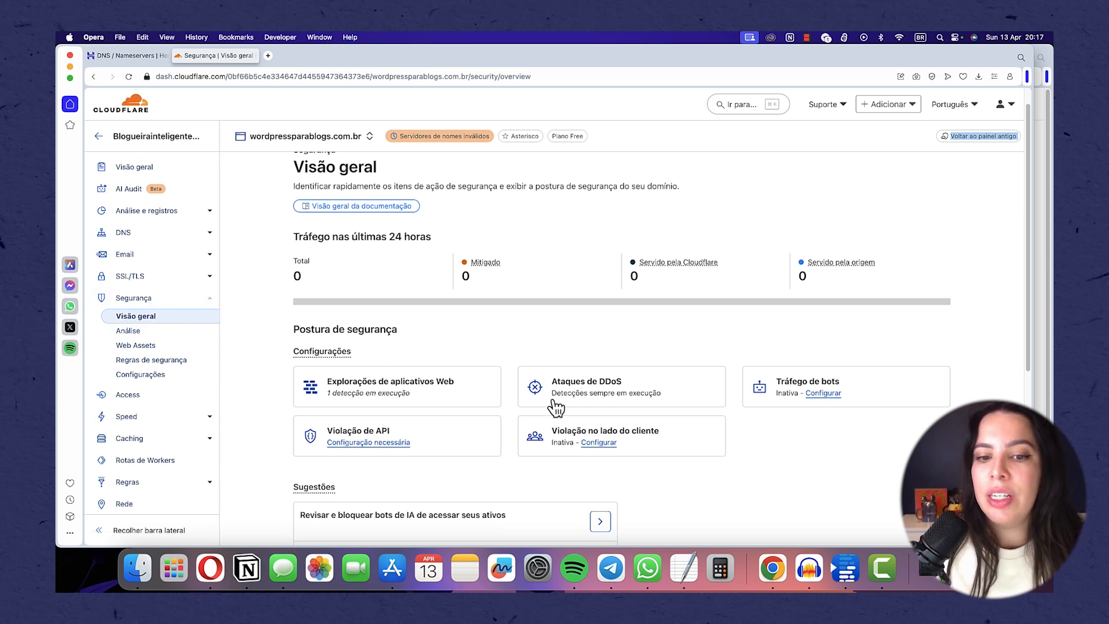
left_click(633, 399)
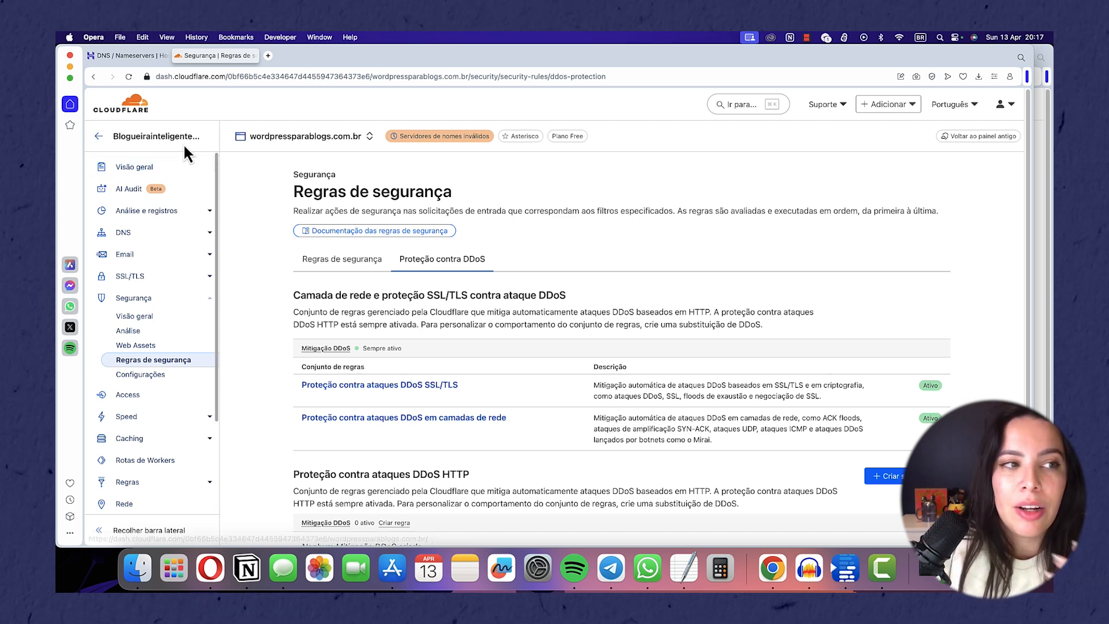
left_click(155, 168)
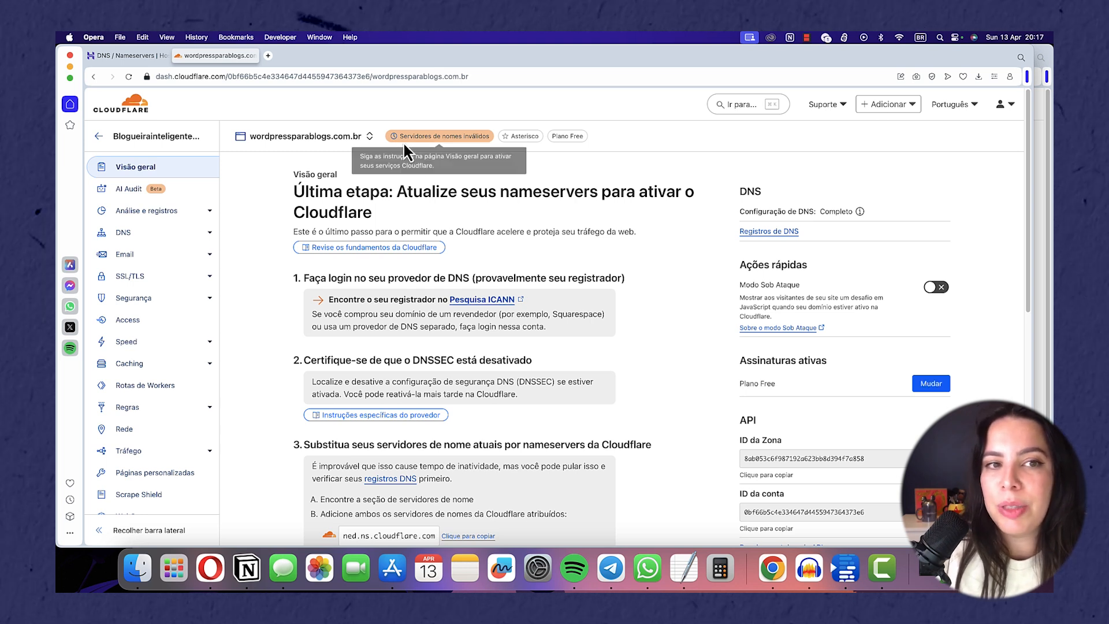
mouse_move(418, 140)
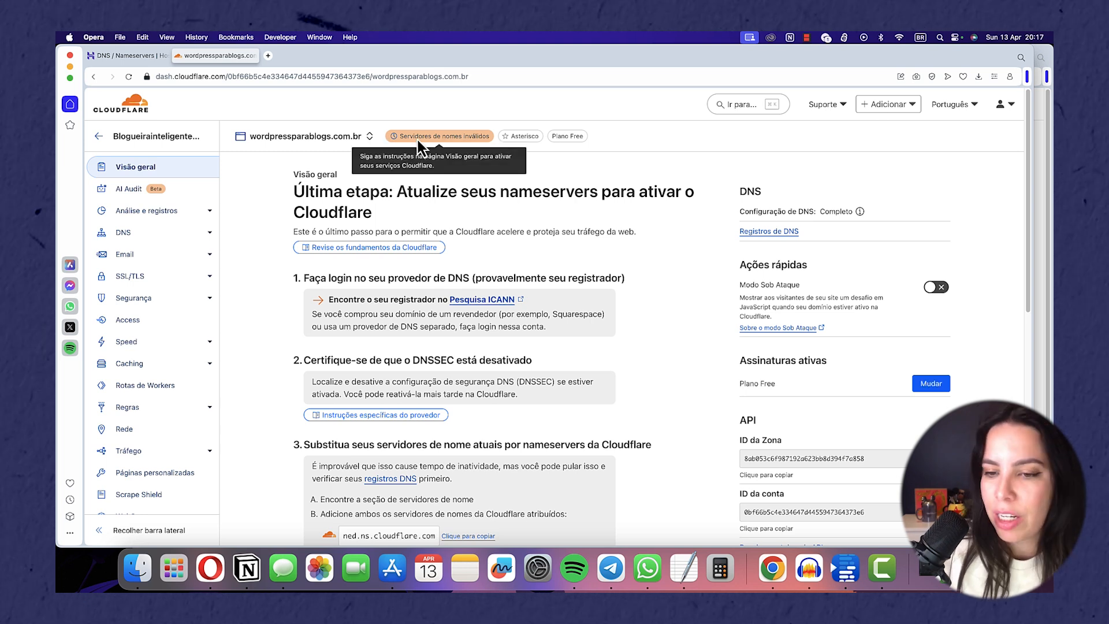